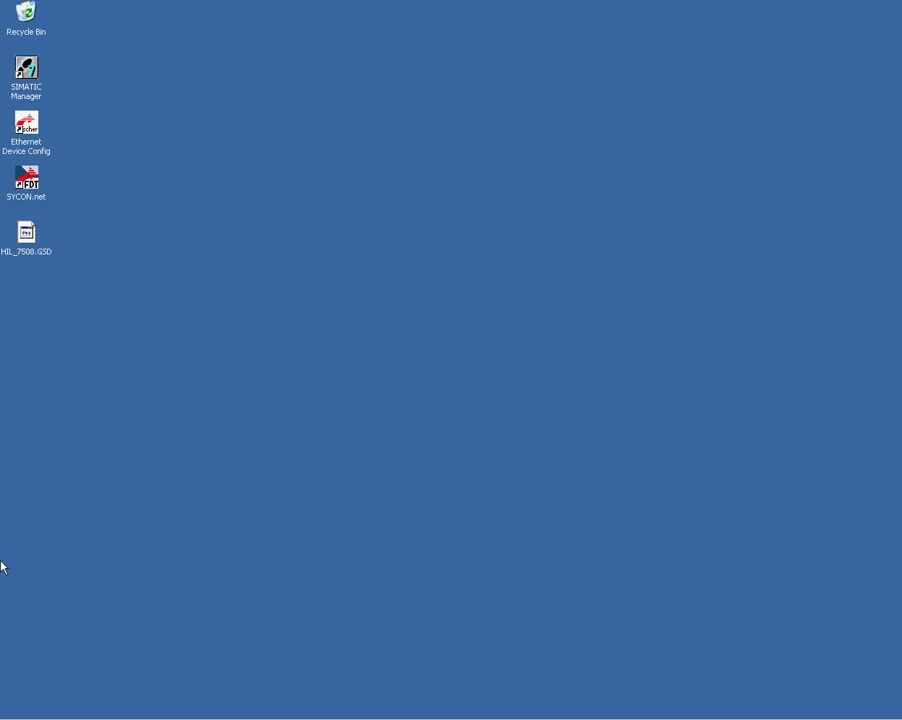
left_click(22, 717)
left_click(56, 684)
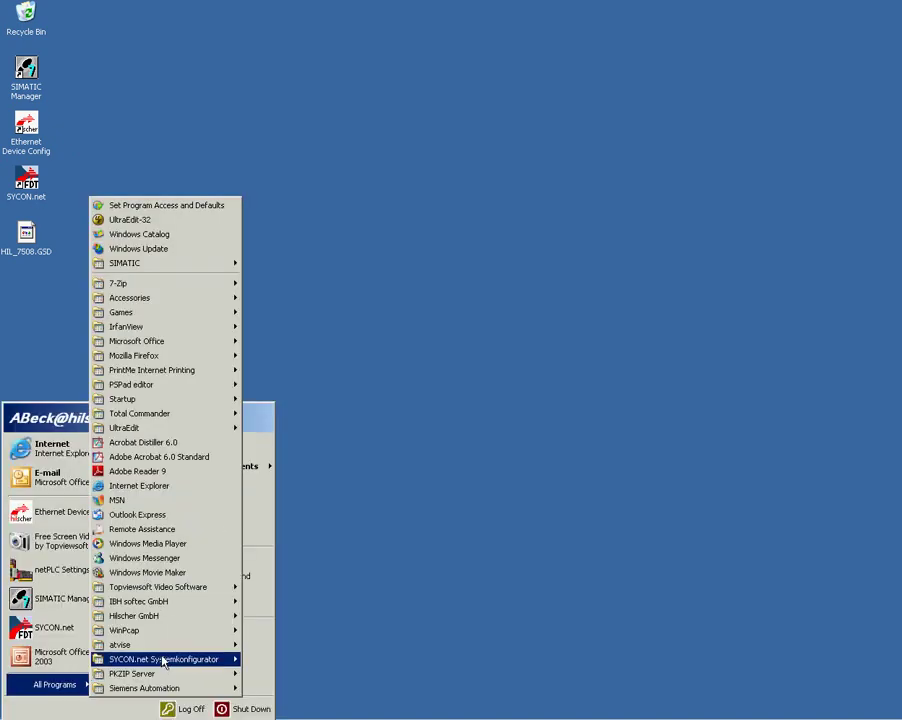
mouse_move(215, 659)
left_click(353, 503)
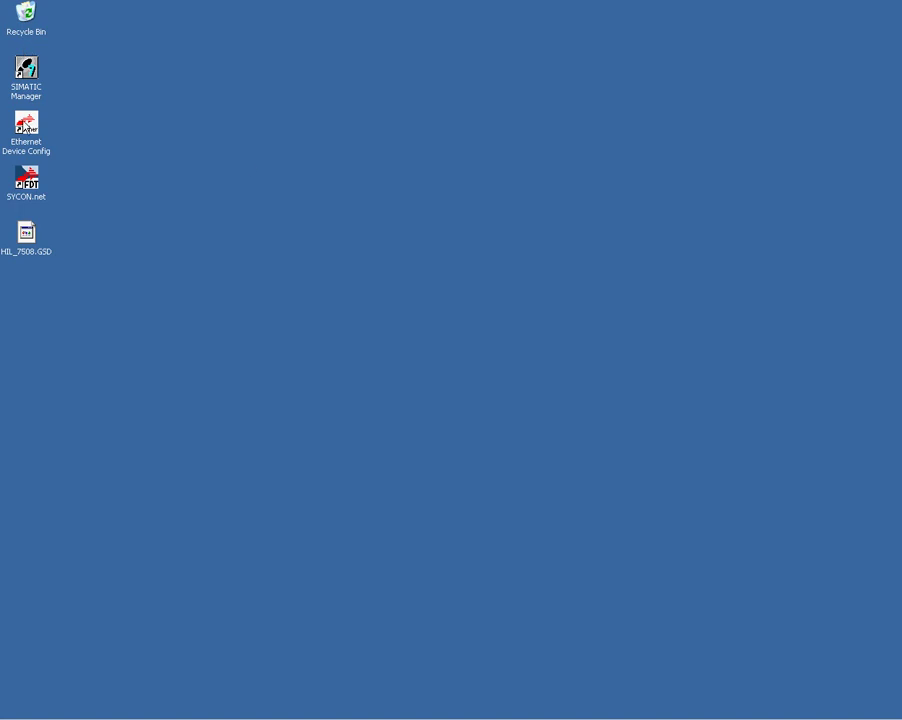
Step: Open Ethernet Device Config and scan the network for online devices, stopping the scan once the NL51NDPL is listed
double_click(25, 126)
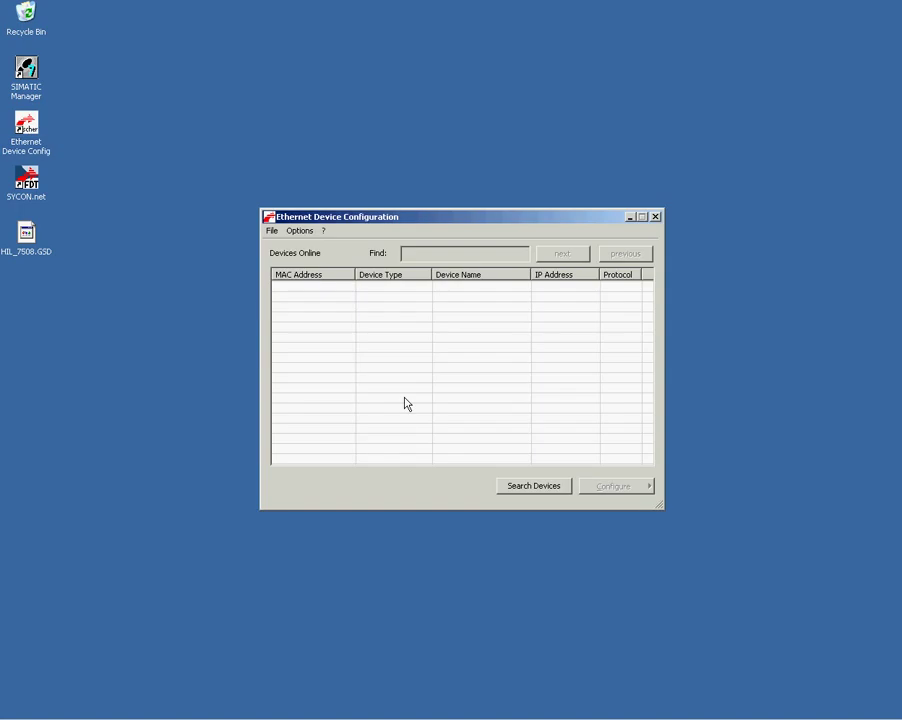
left_click(557, 489)
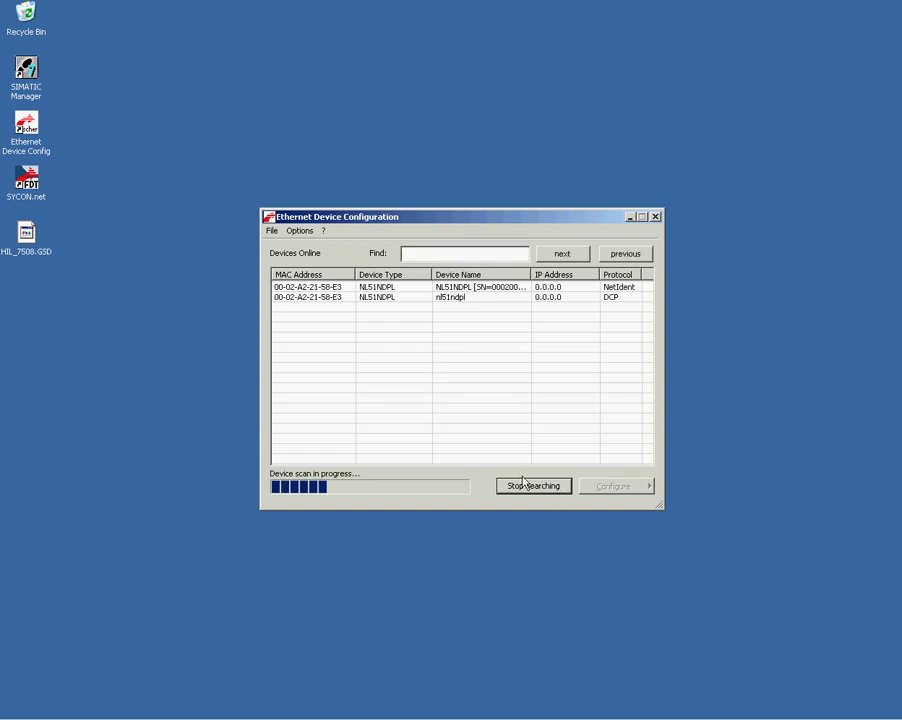
left_click(529, 485)
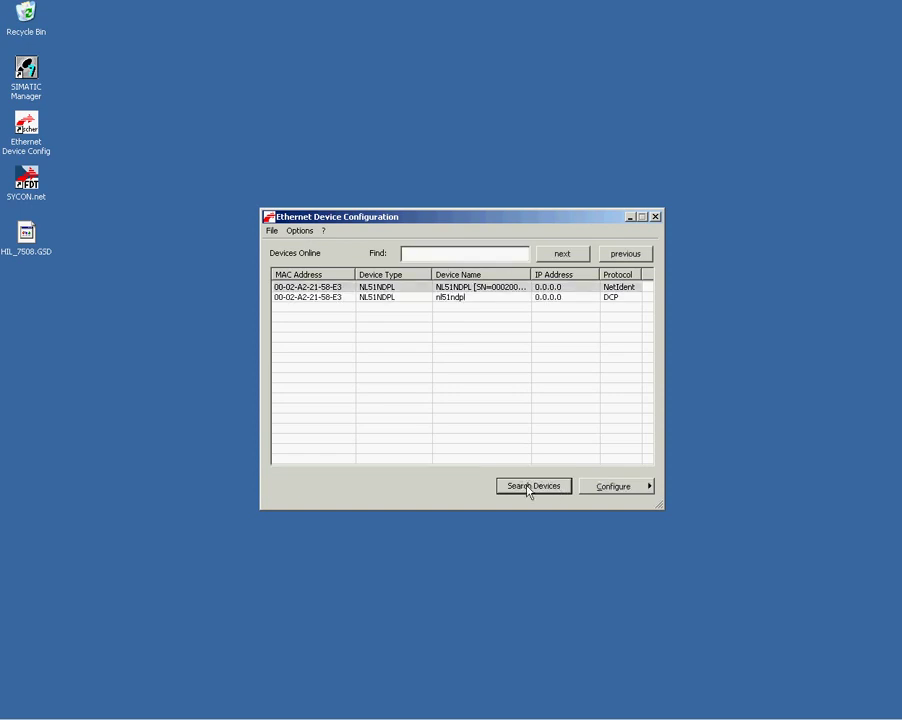
Step: Set the IP address of the NL51NDPL's NetIdent entry to 192.168.20.254
left_click(556, 288)
left_click(558, 298)
left_click(558, 288)
left_click(559, 298)
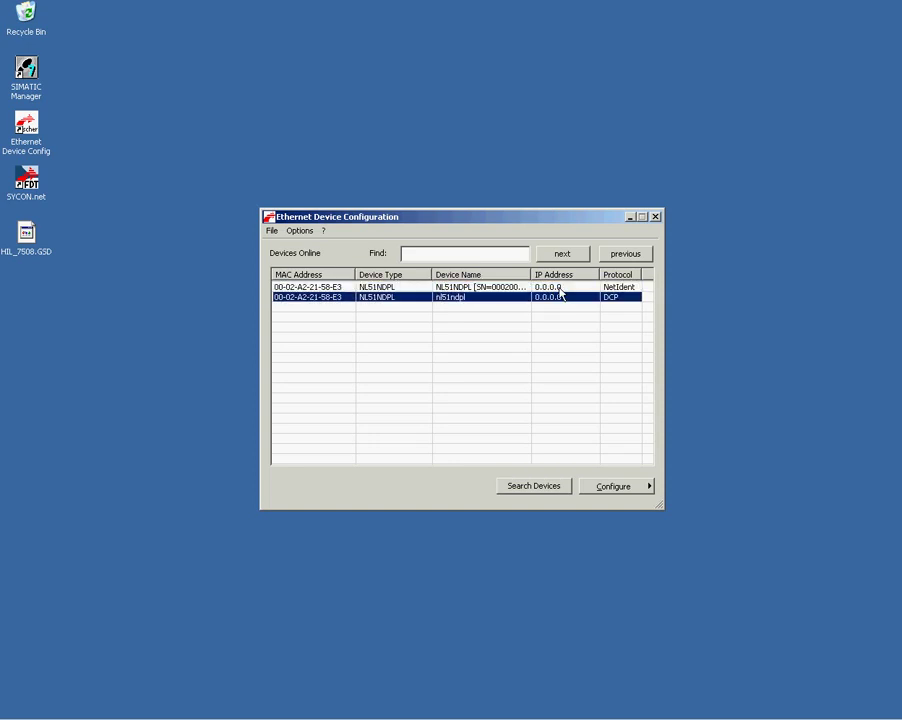
left_click(560, 288)
left_click(620, 487)
left_click(688, 511)
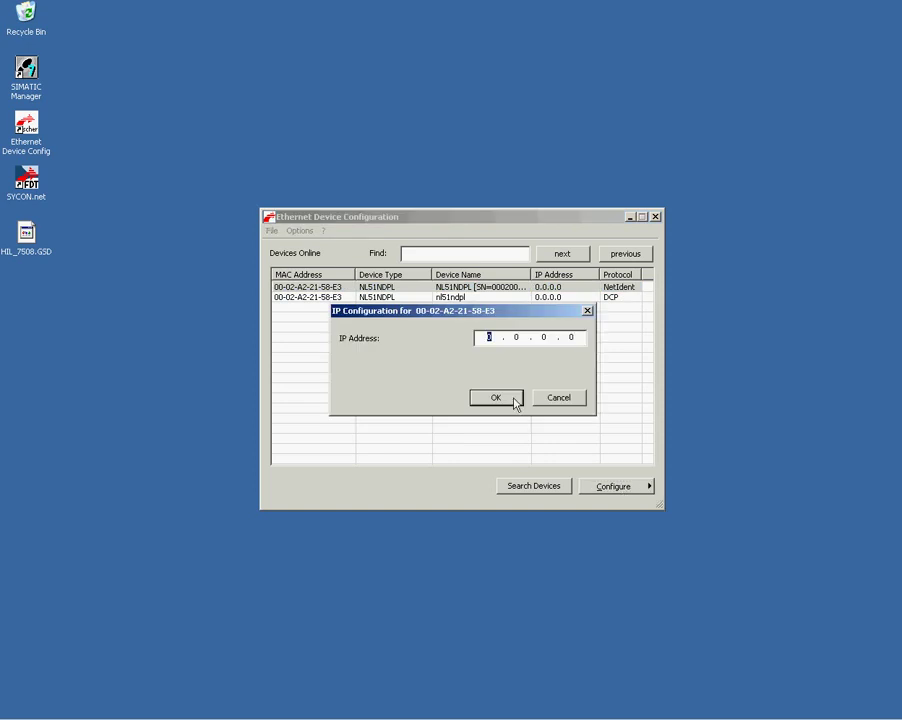
type("192.168.20250")
key("BackSpace")
type("4")
left_click(487, 401)
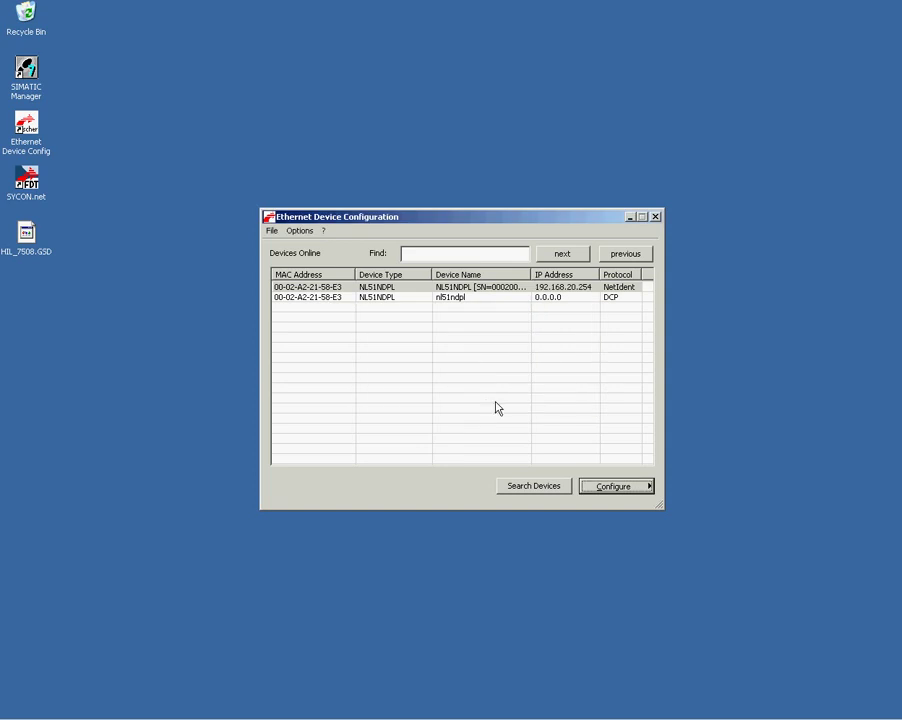
Step: Rescan the online devices to check the assigned IP address and close Ethernet Device Configuration
left_click(519, 488)
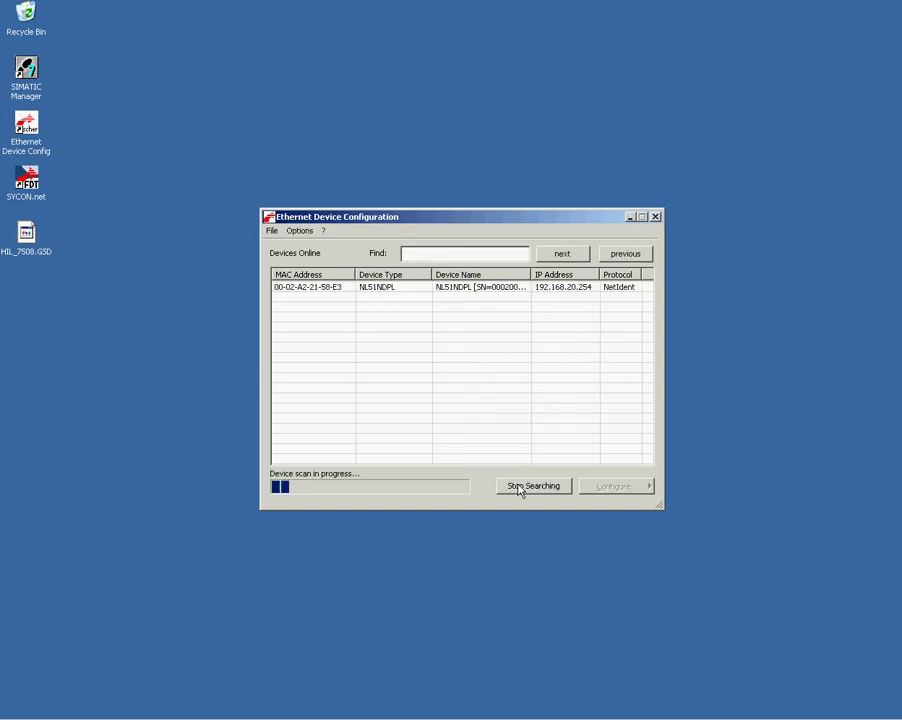
left_click(553, 487)
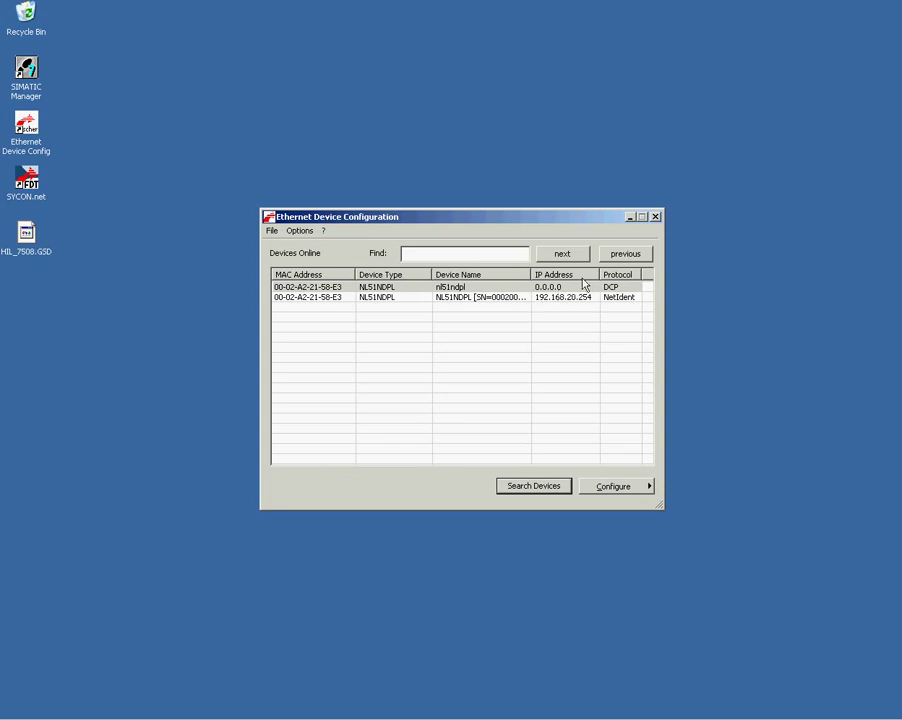
left_click(656, 217)
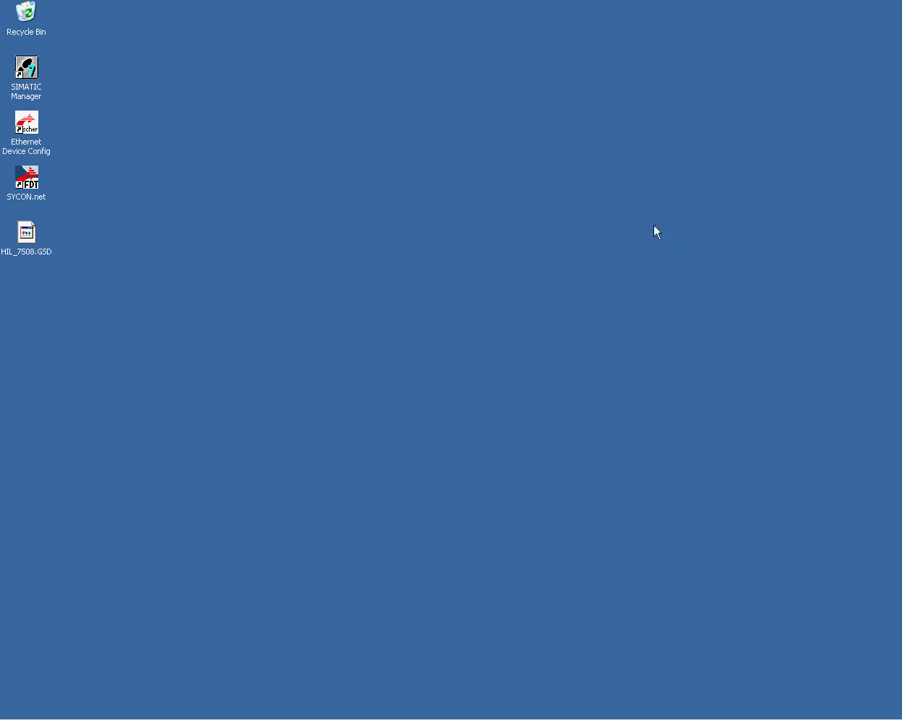
Step: Open SYCON.net as Administrator and place an NL 51N-DPL from the PROFINET IO Gateway / Stand-Alone Slave group below the bus line
double_click(35, 181)
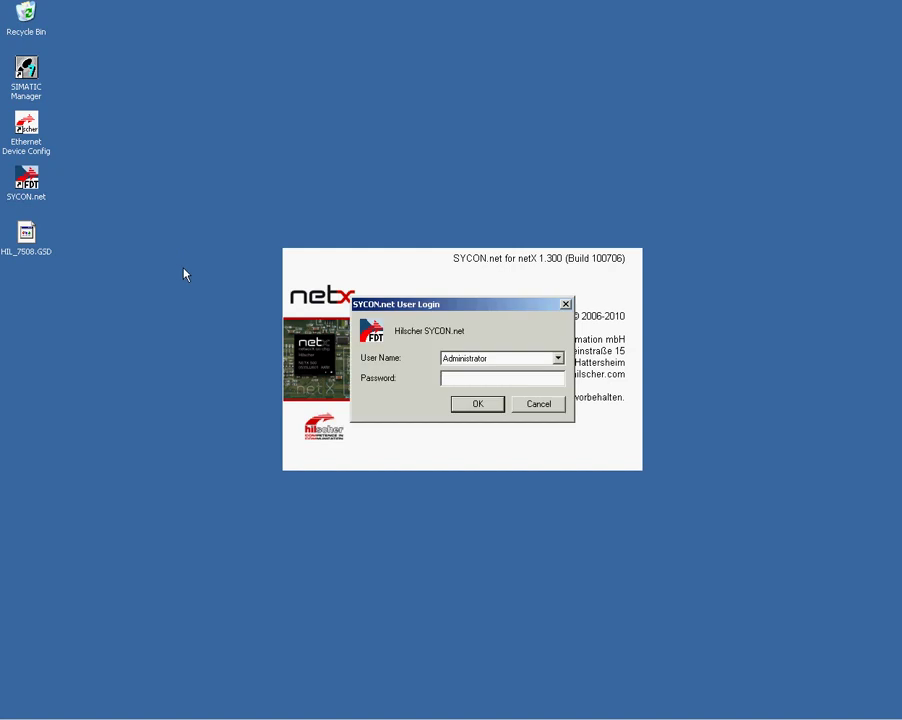
left_click(474, 404)
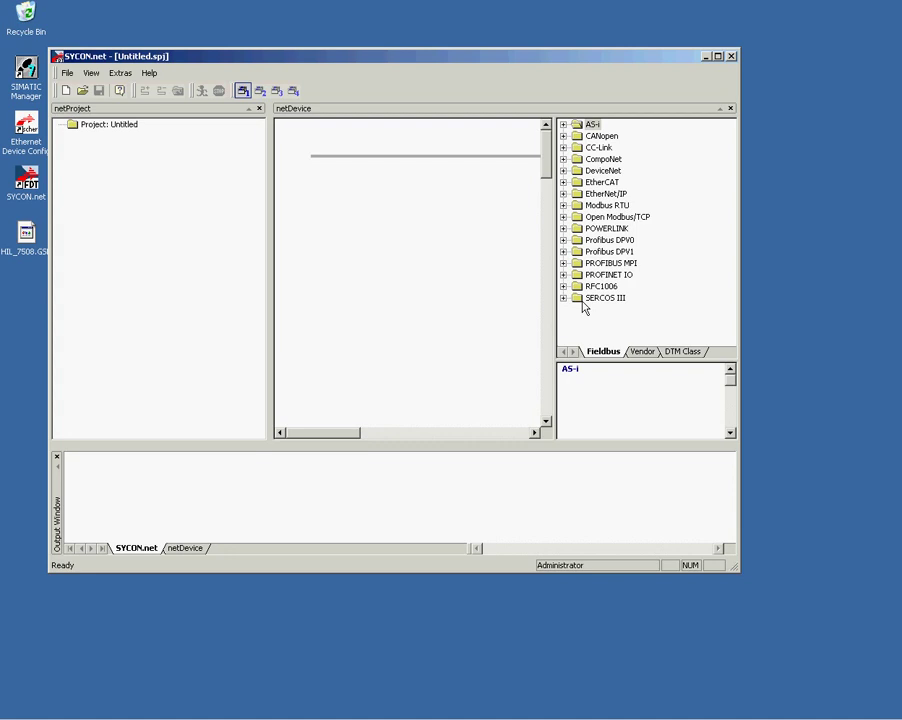
left_click(563, 274)
left_click(576, 287)
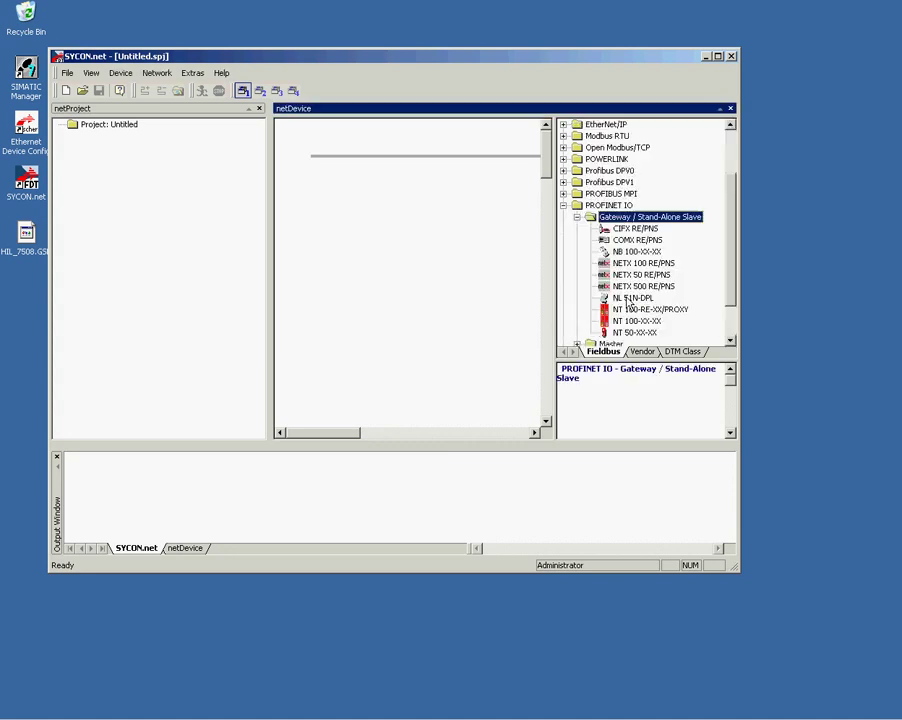
left_click(633, 298)
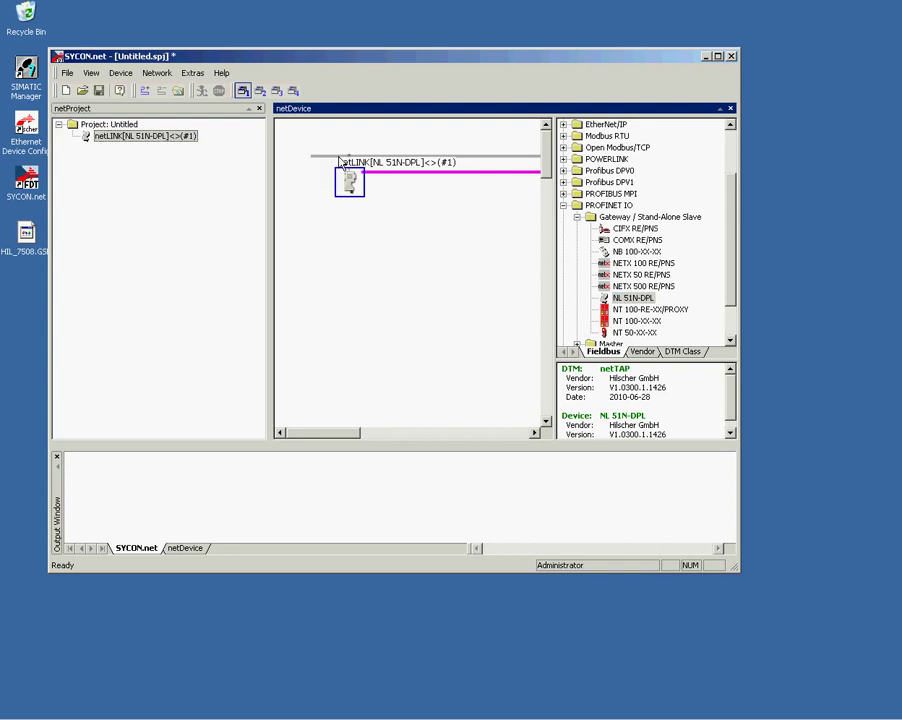
left_click_drag(346, 180, 330, 261)
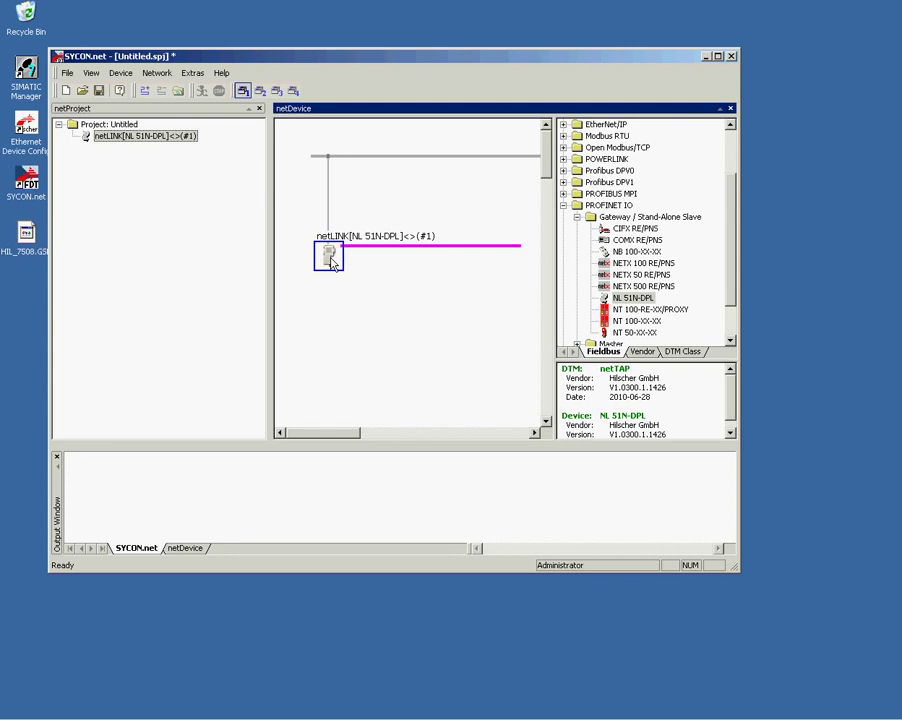
Step: Open the netLINK NL 51N-DPL's configuration and scan for suitable devices to assign
double_click(333, 260)
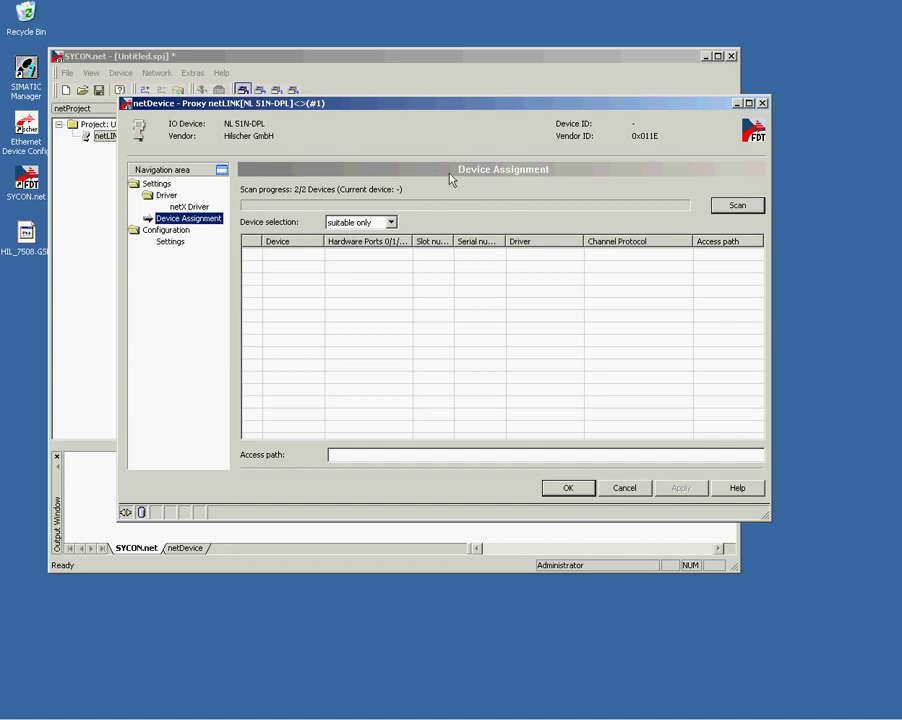
left_click(737, 207)
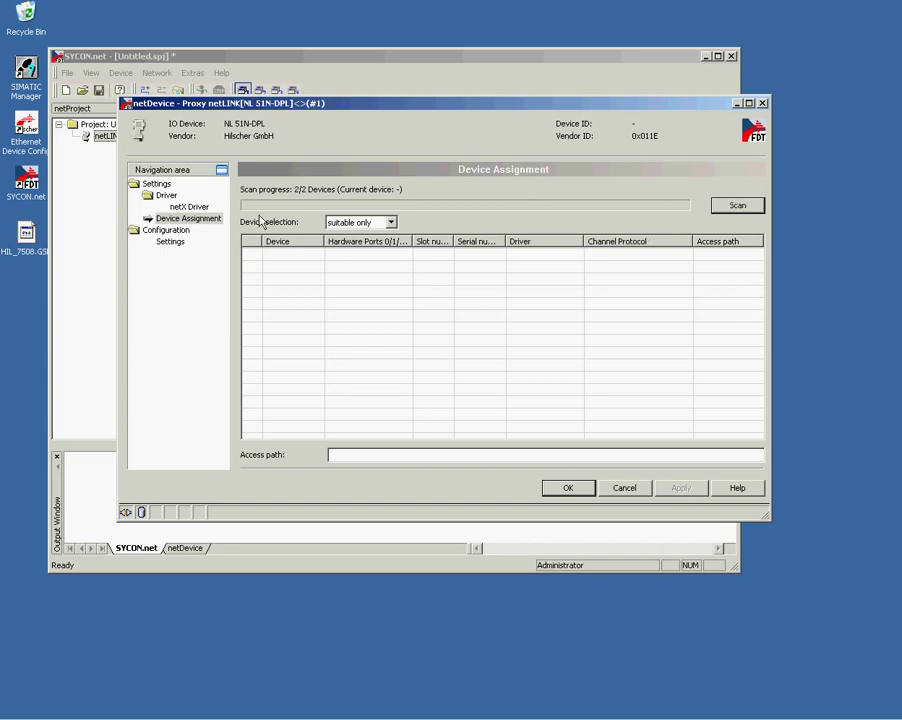
Step: Add an IP range to the netX Driver's TCP connection with the single address 192.168.20.254 and save the driver settings
left_click(189, 207)
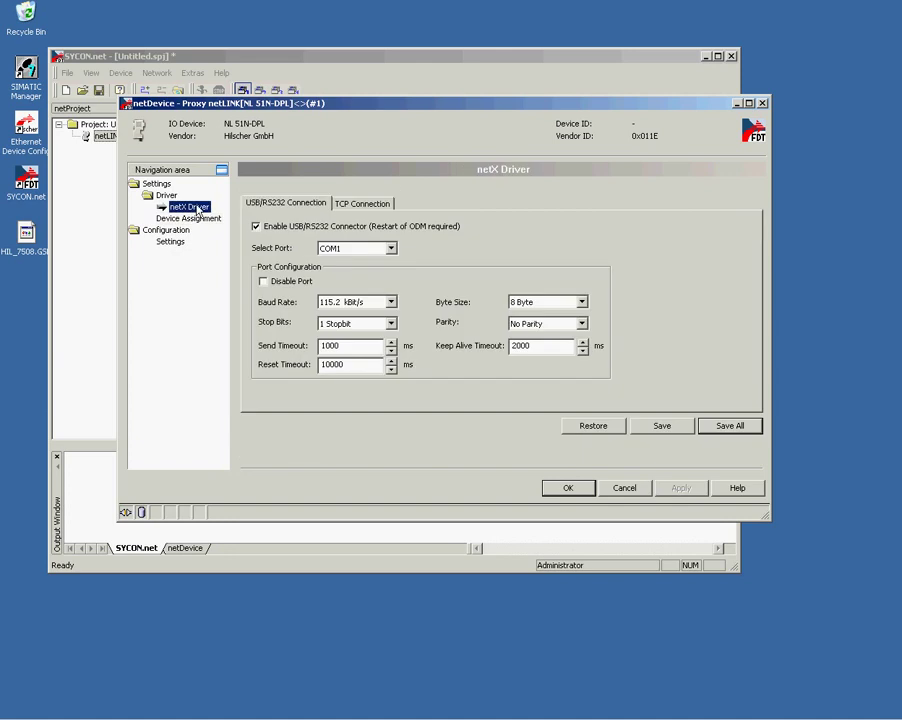
left_click(364, 203)
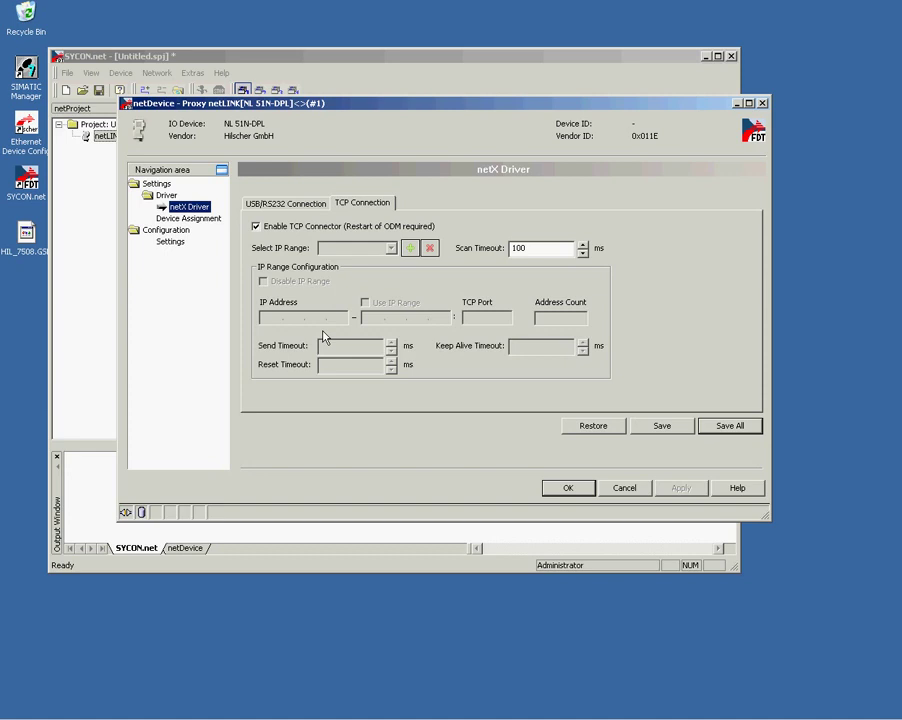
left_click(411, 248)
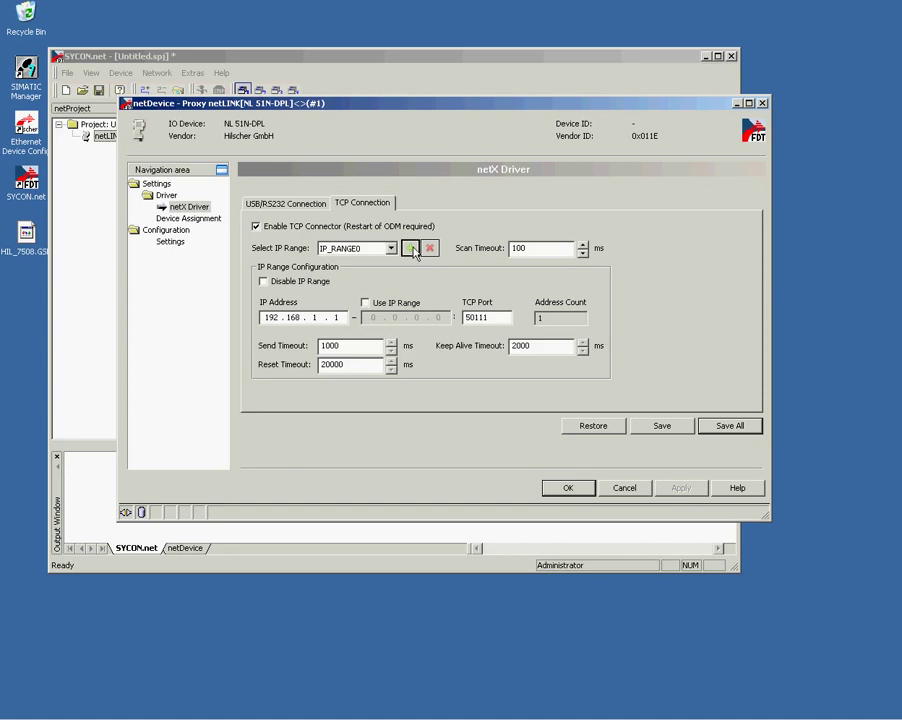
left_click(315, 318)
type("1")
key("BackSpace")
type("20")
key("period")
type("254")
left_click(365, 302)
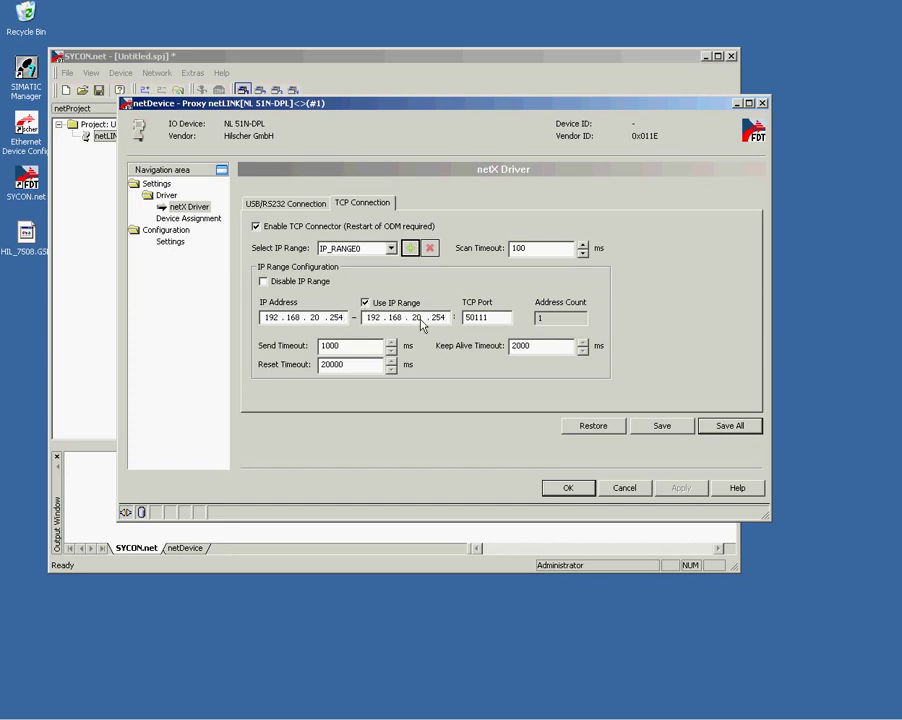
left_click(365, 302)
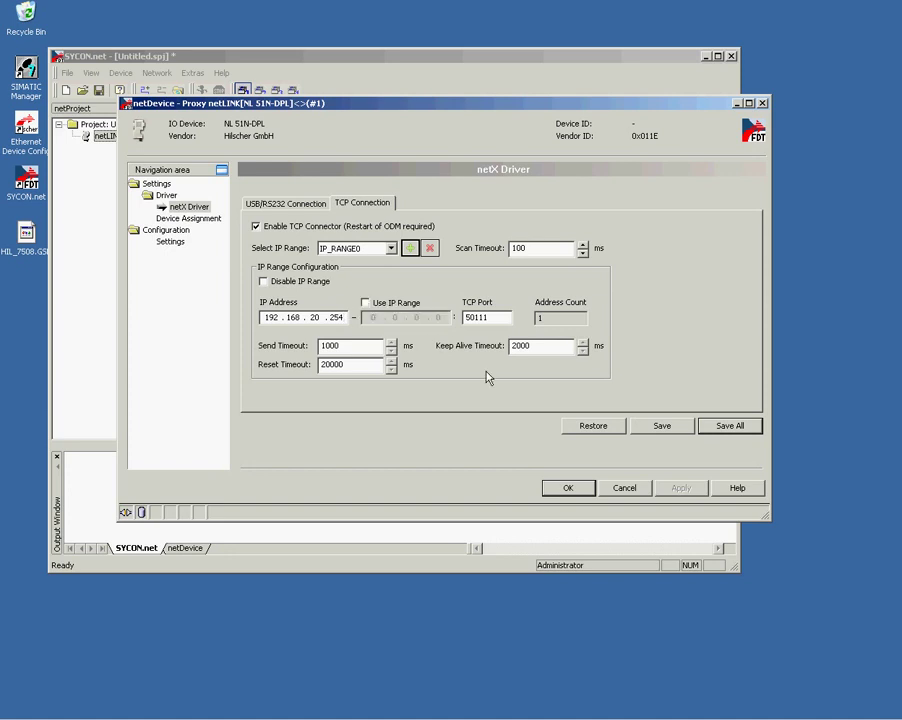
left_click(656, 428)
Step: Rescan under Device Assignment, assign the NL 51N-DPL found through the netX Driver, and apply and close the configuration
left_click(213, 219)
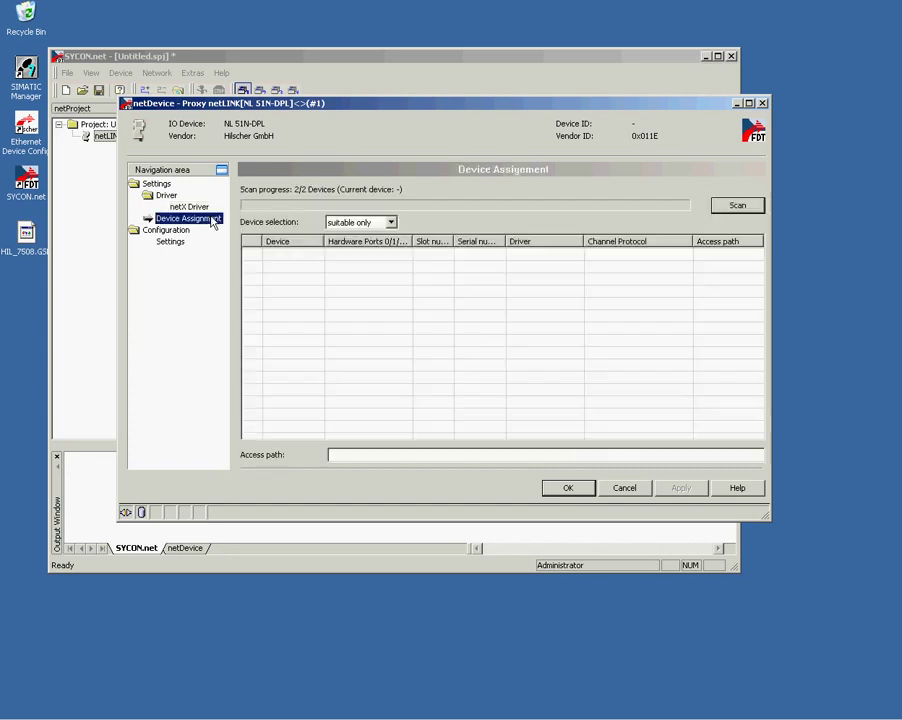
left_click(730, 206)
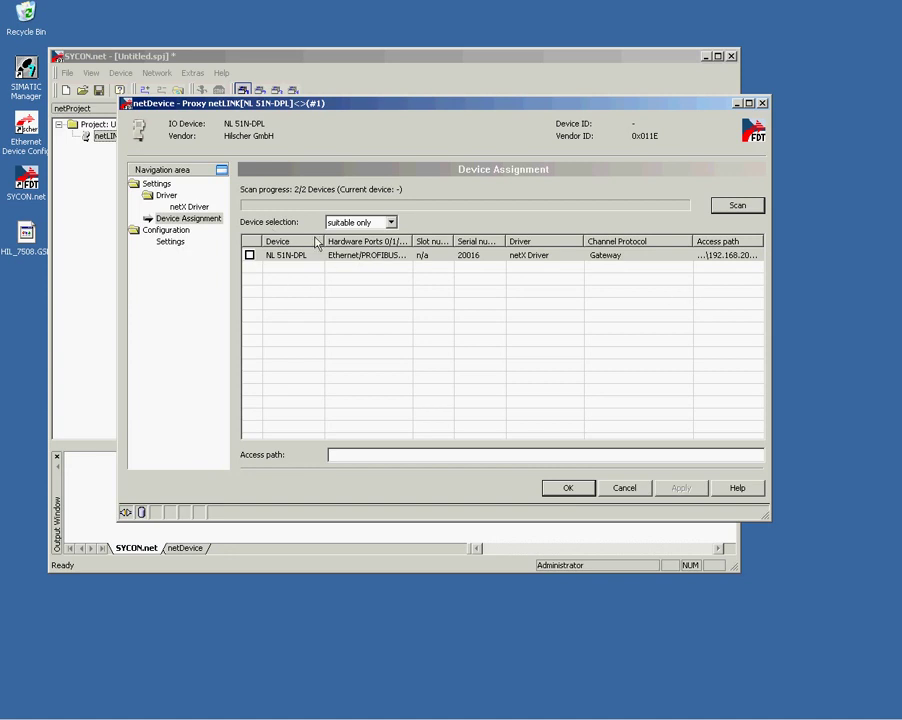
left_click(250, 256)
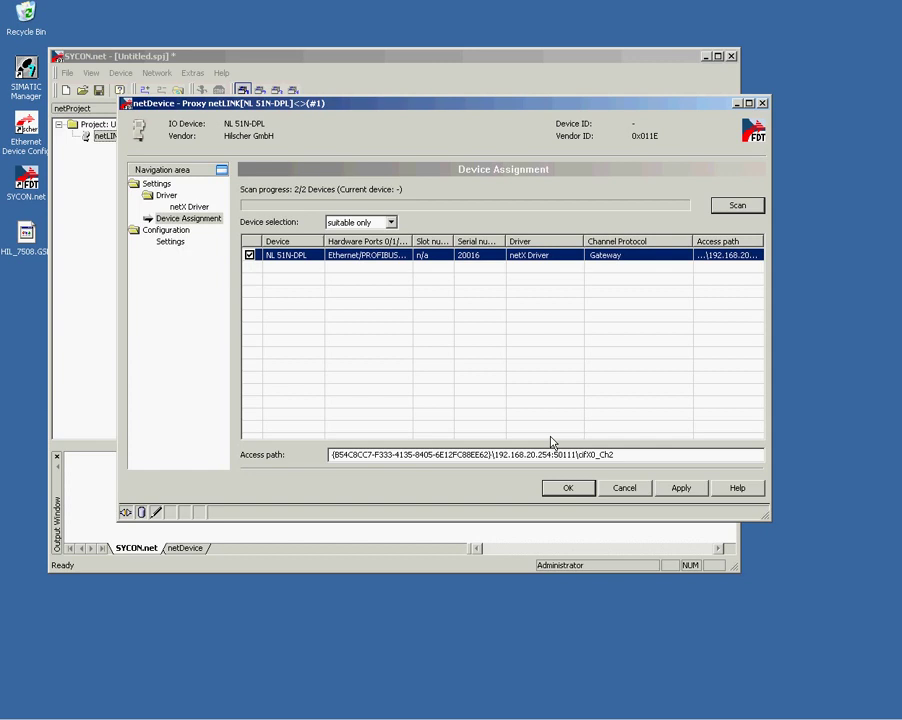
left_click(685, 492)
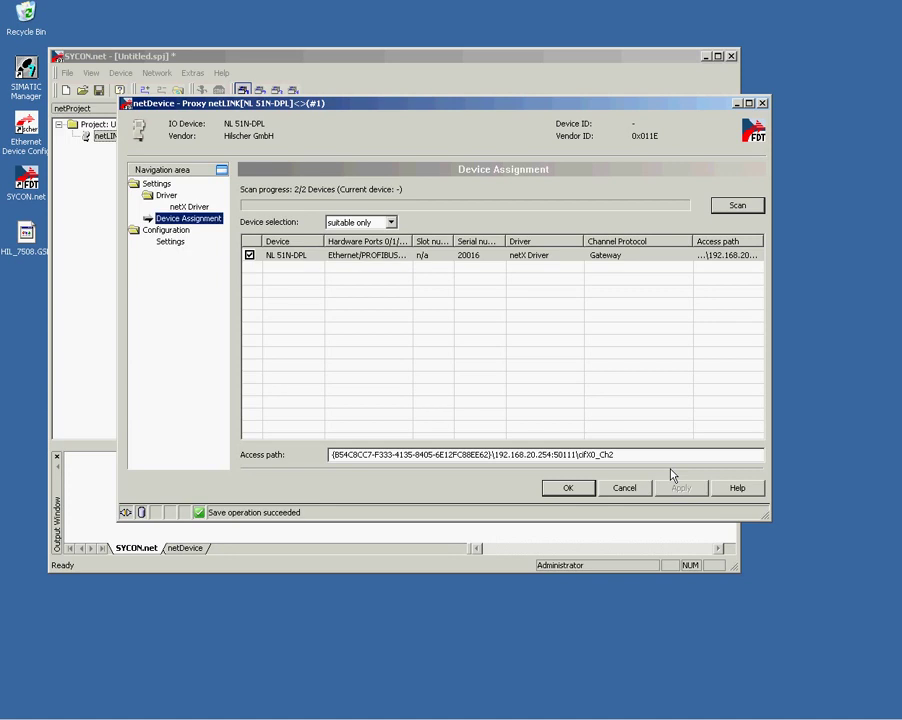
left_click(567, 488)
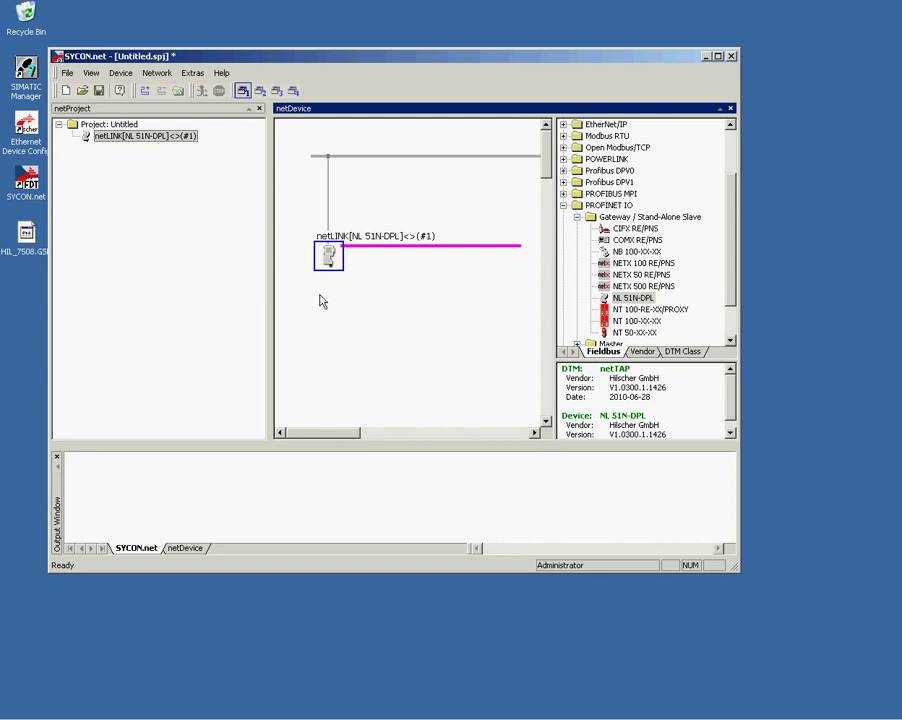
Step: Import the PROFIBUS device description HIL_7508.GSD from the Desktop without its bitmap file and reload the device catalog
left_click(158, 76)
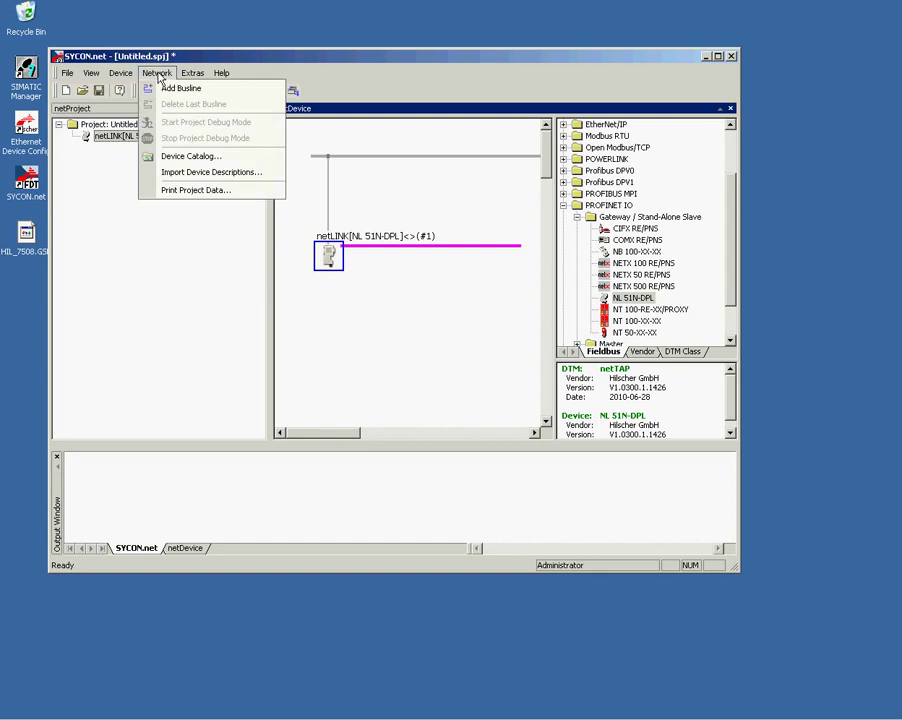
left_click(204, 175)
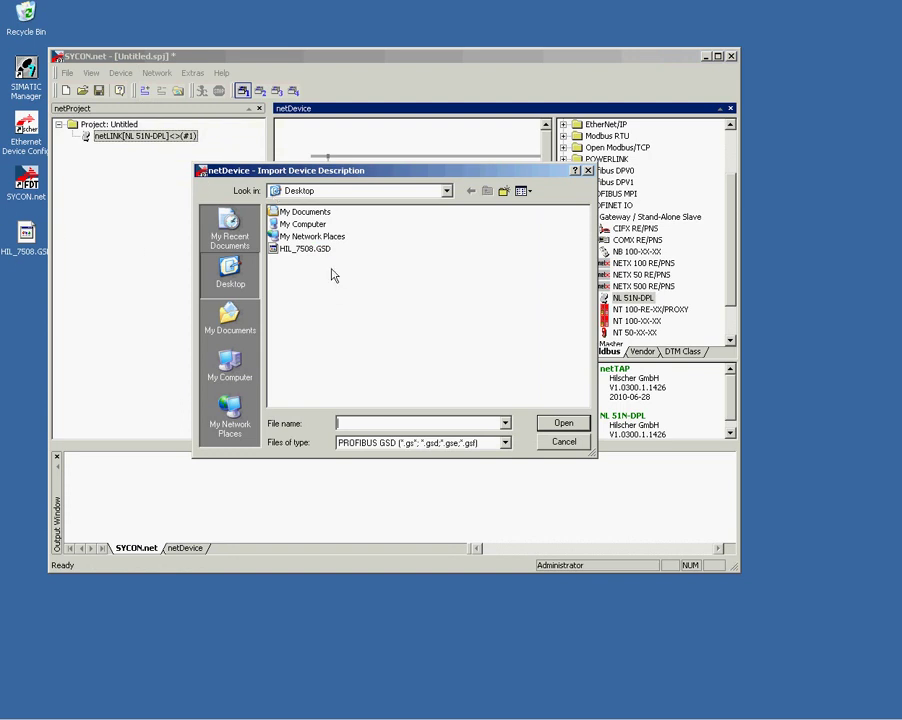
left_click(318, 249)
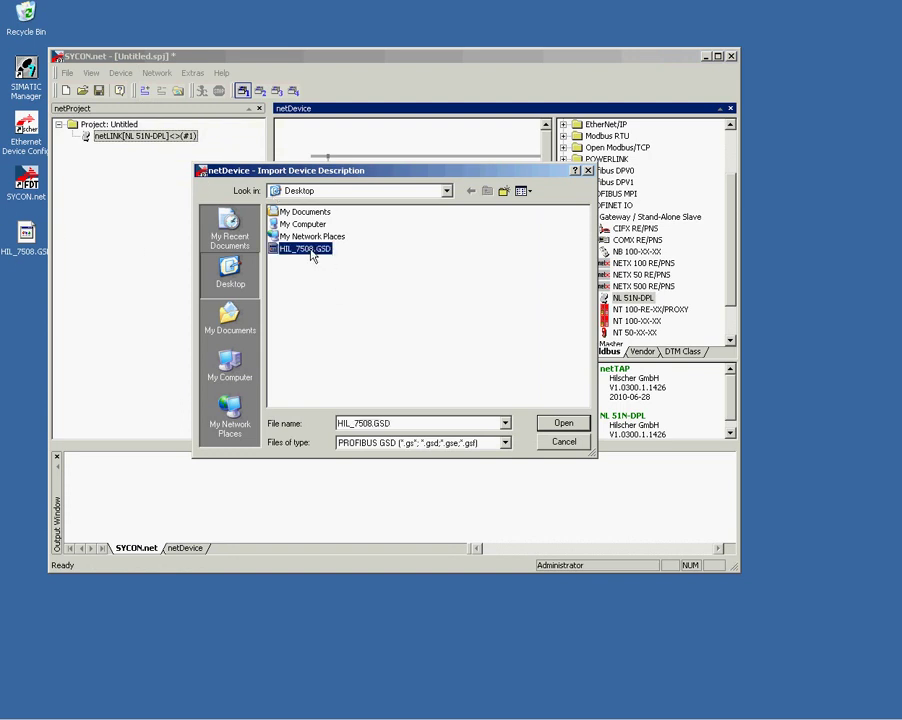
left_click(563, 424)
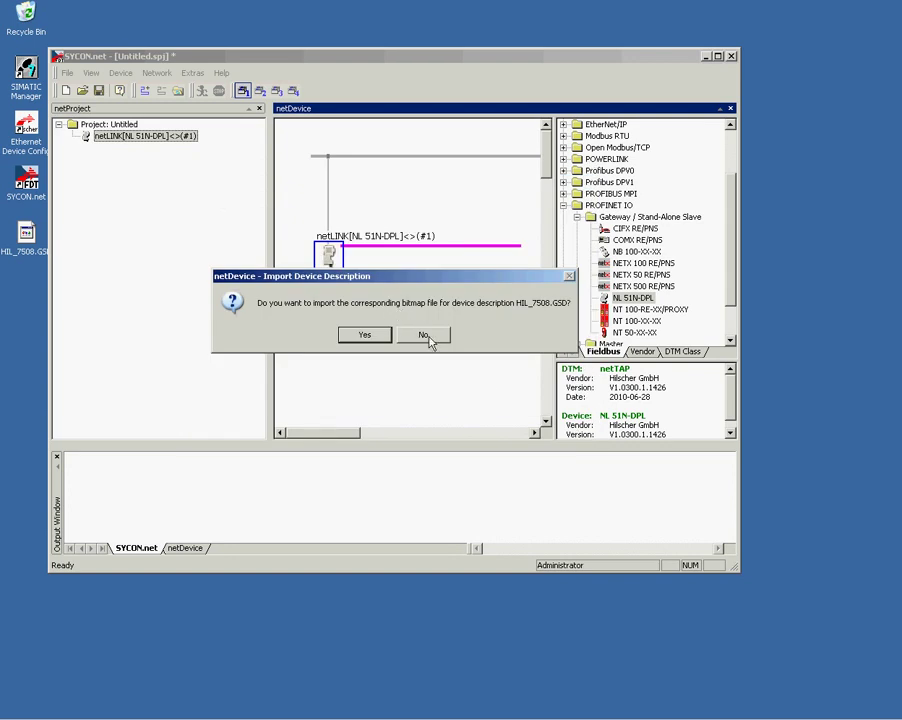
left_click(424, 337)
left_click(364, 351)
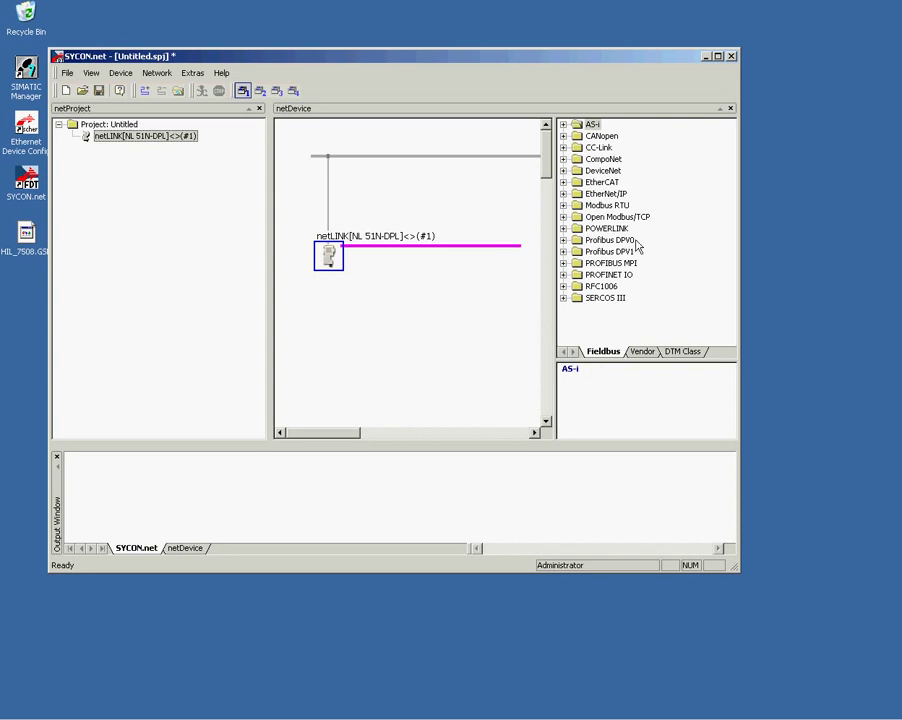
Step: List the Profibus DPV0 slaves in the device catalog and run a network scan from the netLINK NL 51N-DPL
left_click(563, 241)
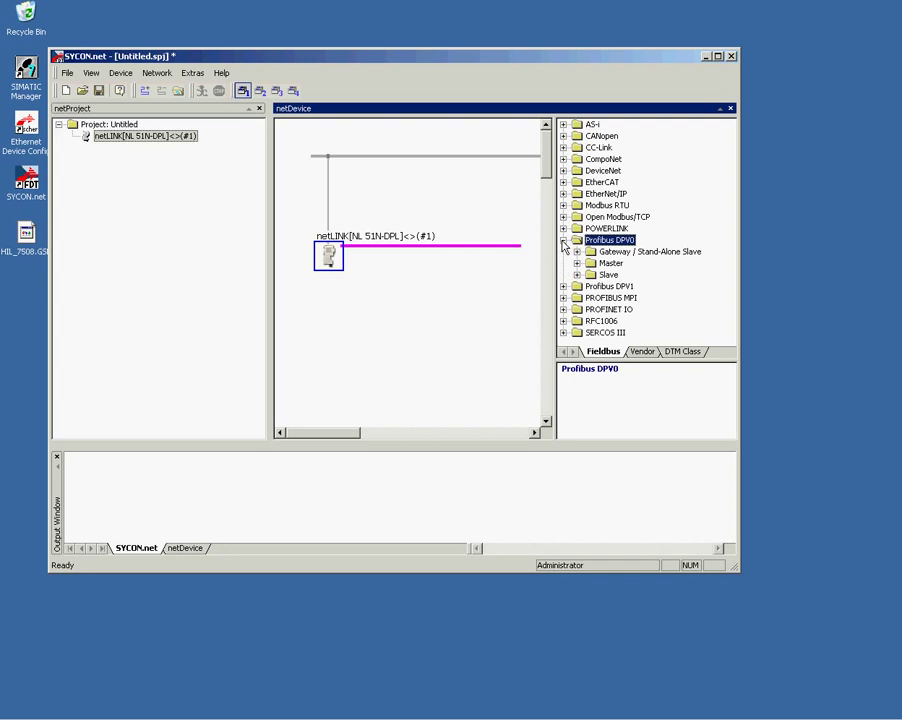
left_click(577, 275)
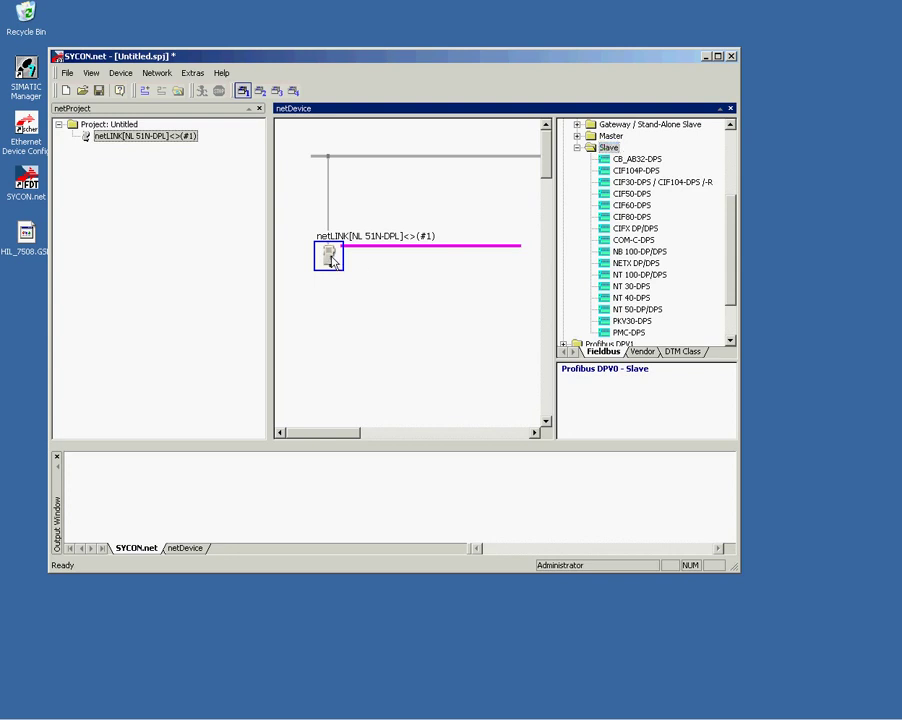
right_click(333, 262)
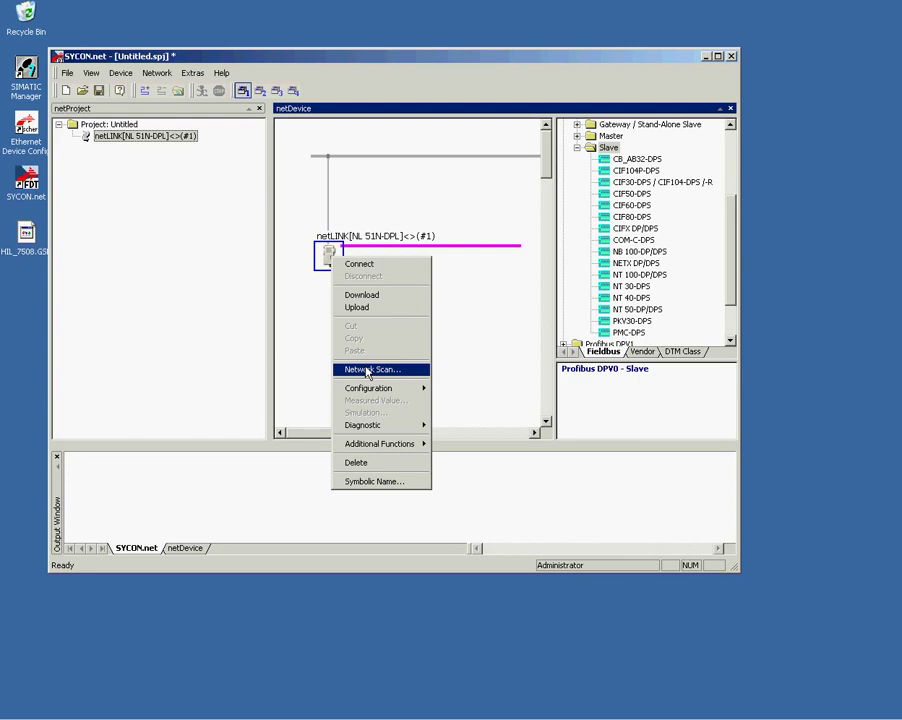
left_click(367, 372)
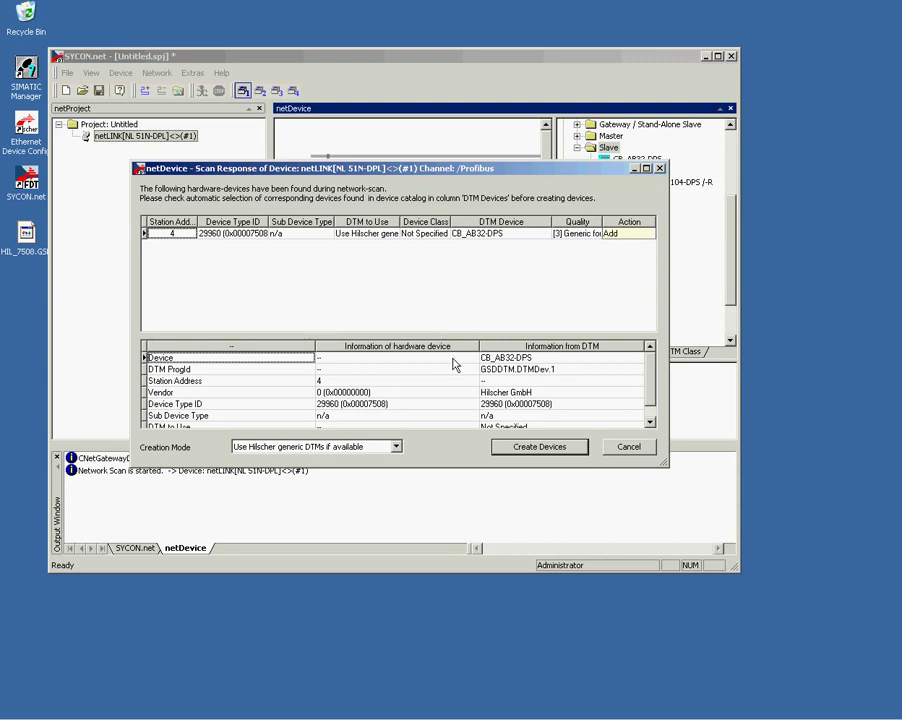
left_click(652, 407)
scroll(652, 407, "up", 2)
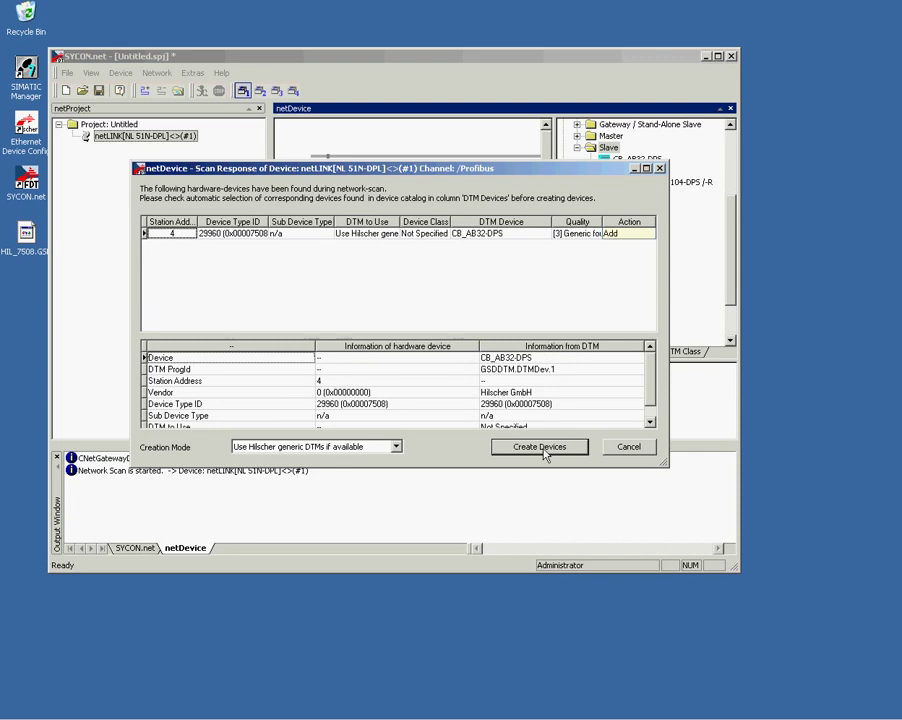
Step: Create the scanned CB_AB32-DPS slave with its module configuration uploaded, and disconnect the netLINK
left_click(540, 447)
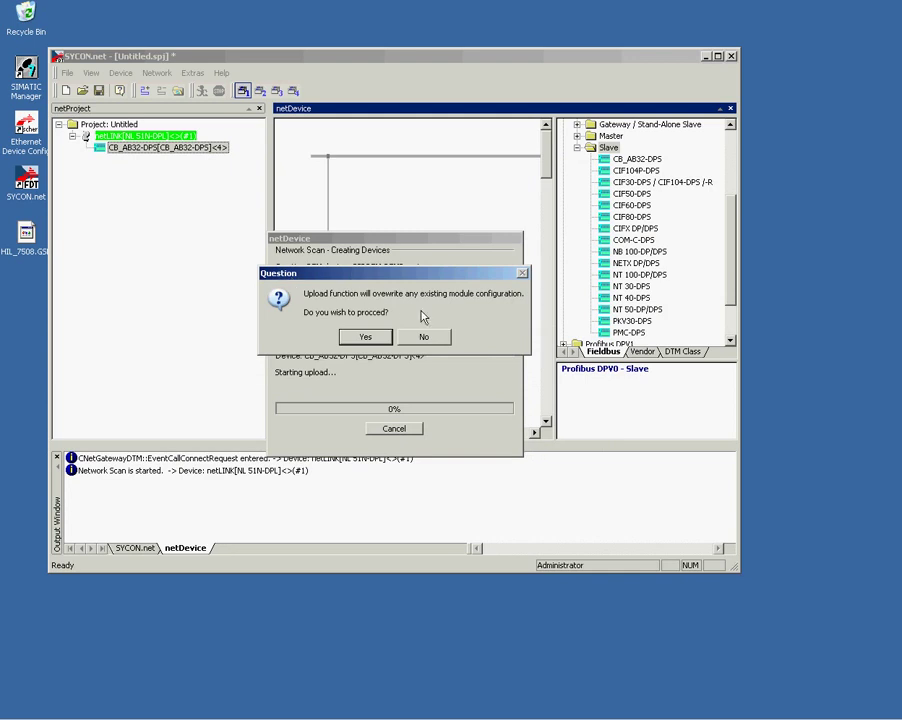
left_click(363, 338)
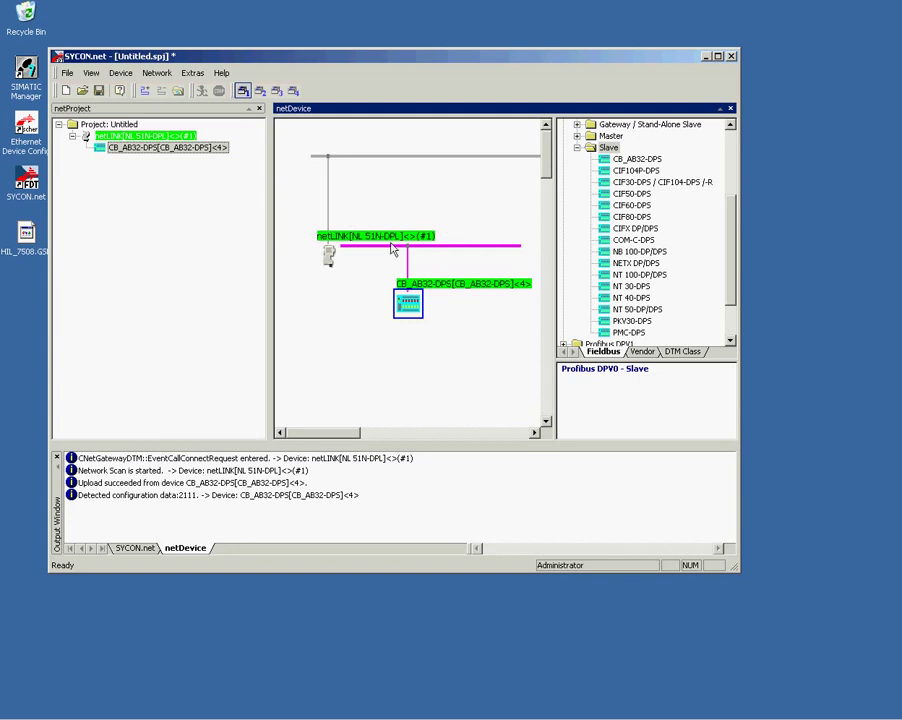
left_click(332, 261)
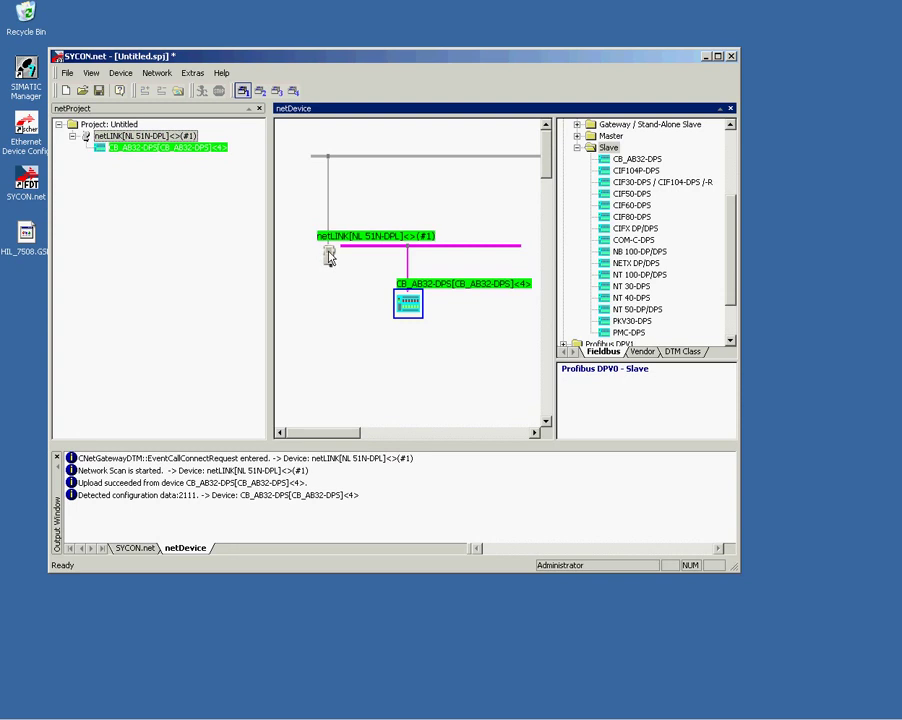
right_click(330, 258)
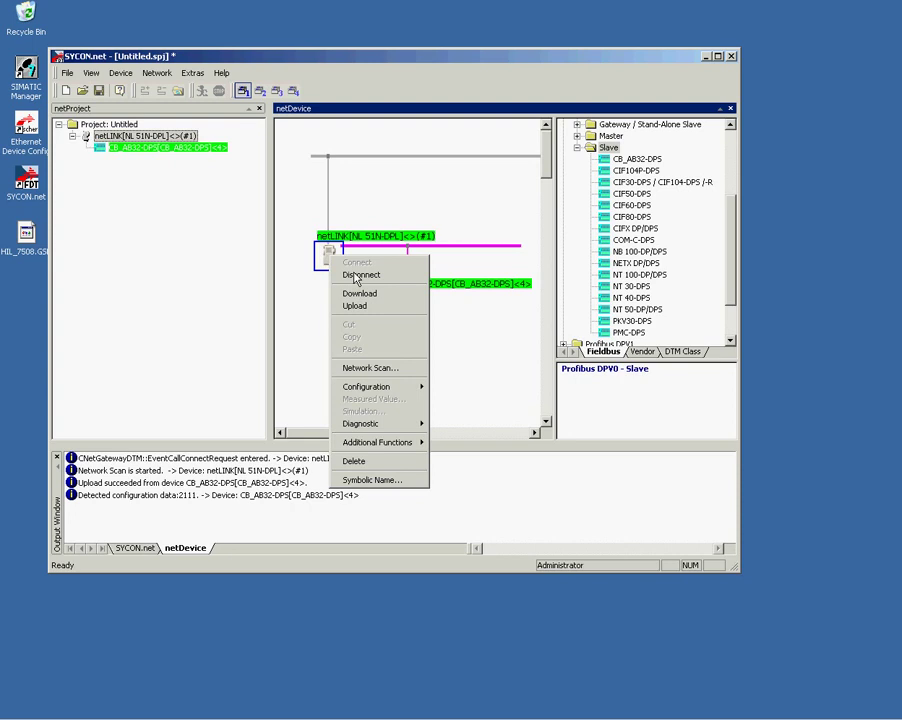
left_click(358, 275)
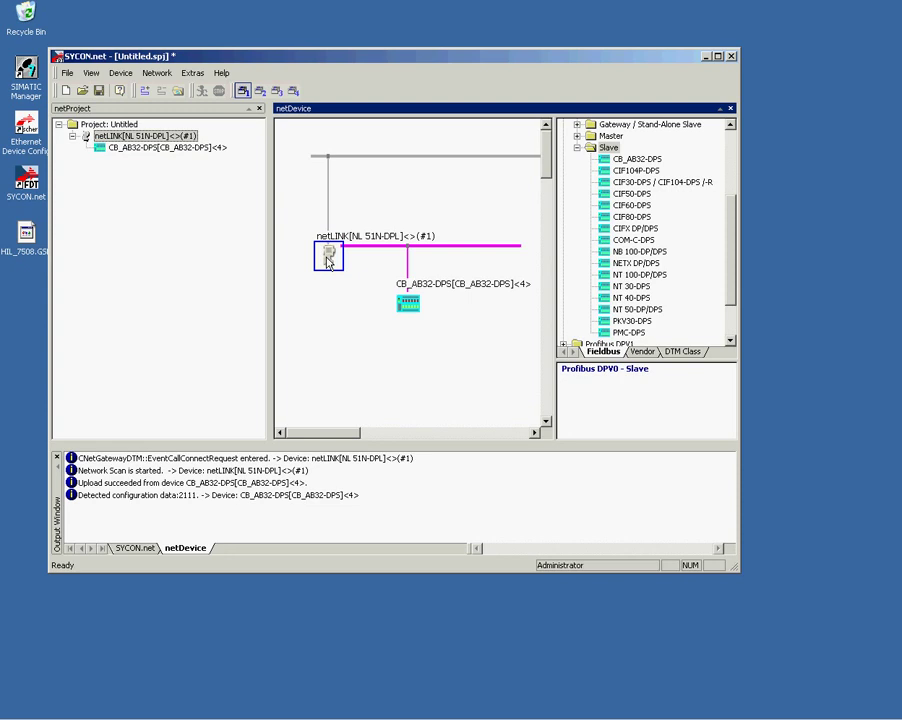
Step: Export the netLINK's PROFINET IO Device GSDML file to the Desktop under the suggested name and uncover the desktop icons
right_click(328, 263)
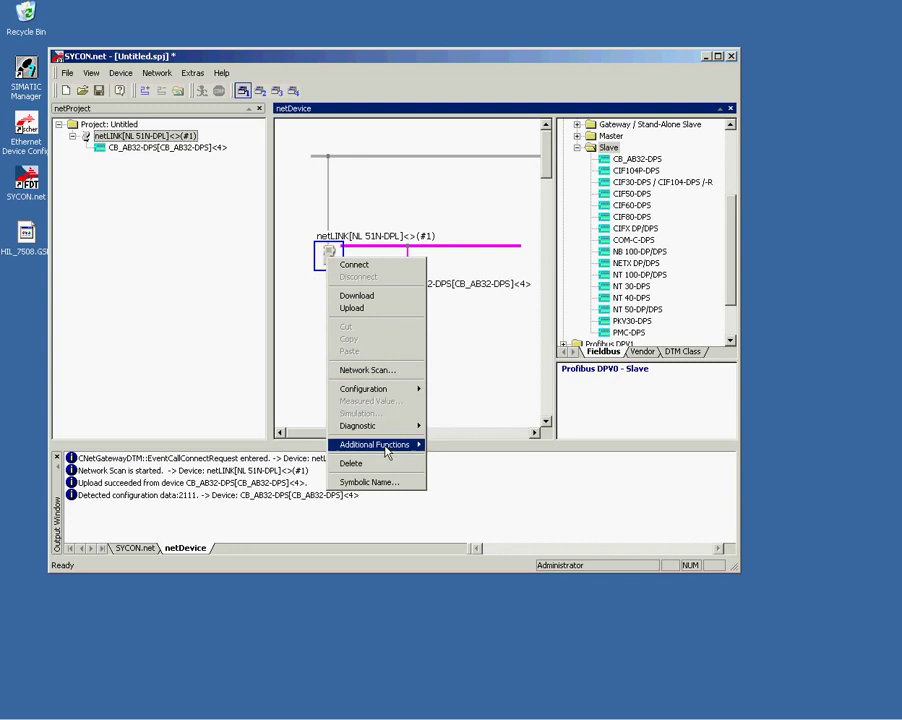
mouse_move(385, 453)
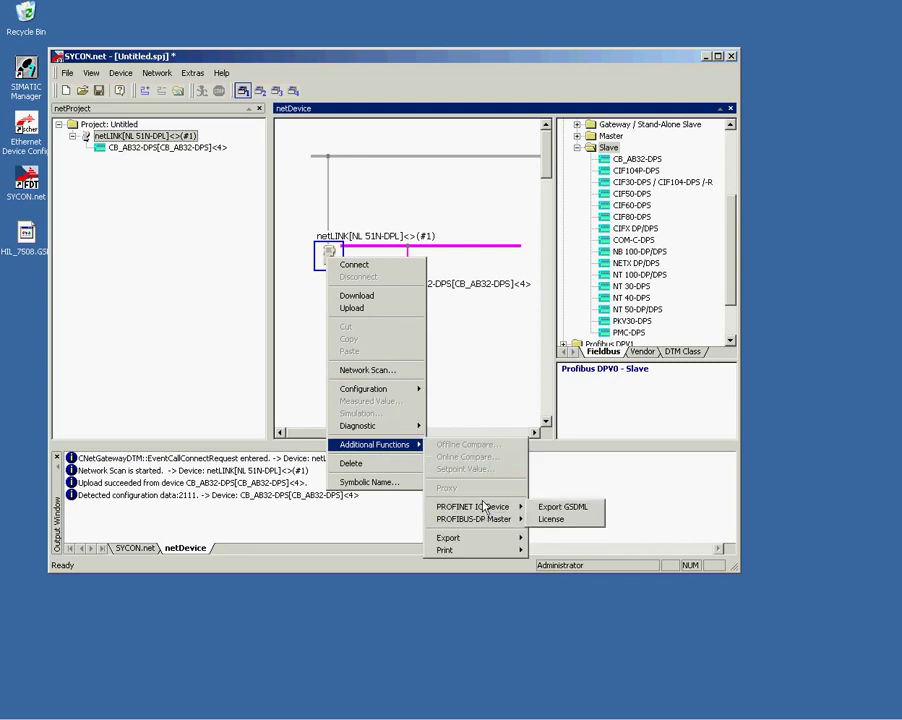
mouse_move(516, 507)
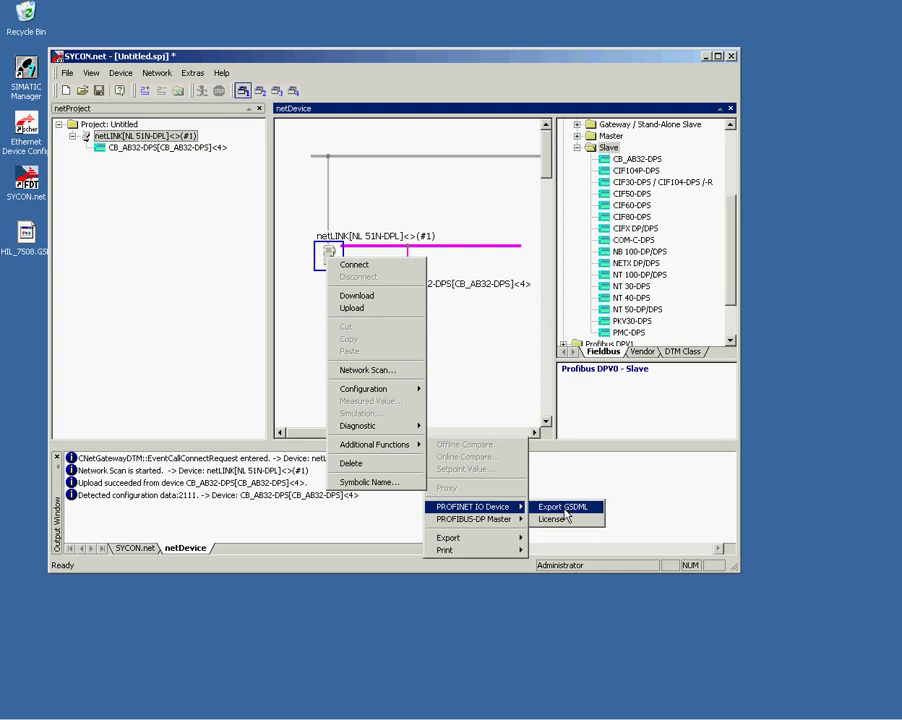
left_click(565, 512)
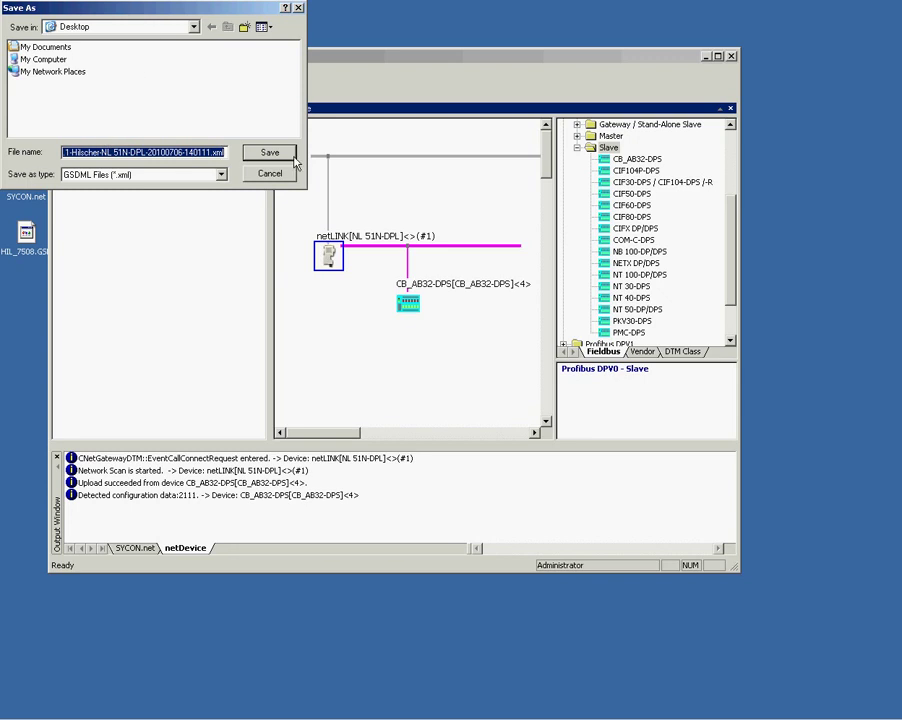
left_click(283, 162)
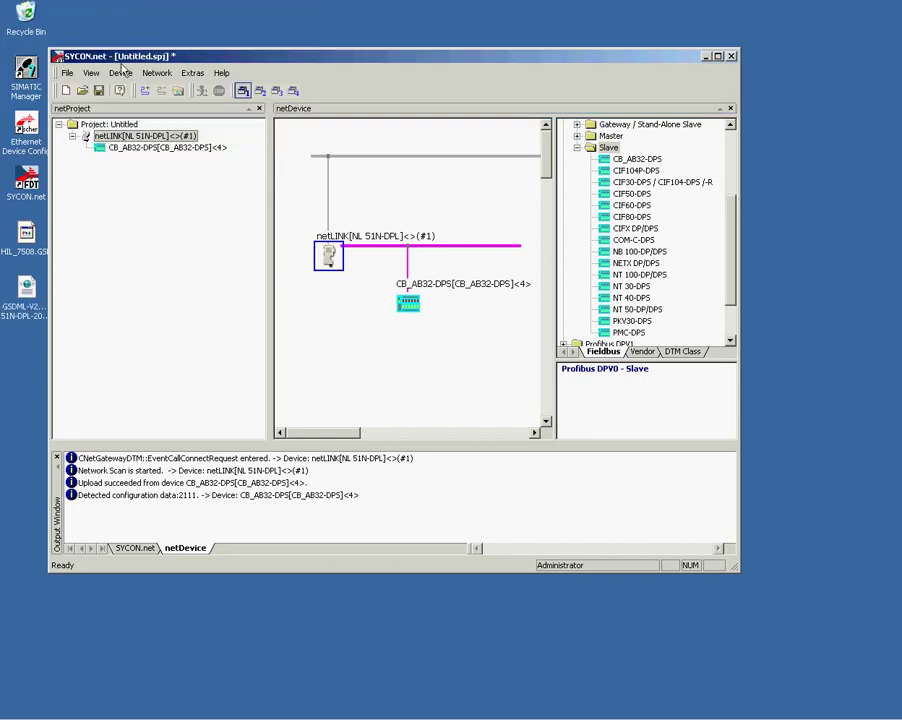
left_click_drag(120, 56, 204, 60)
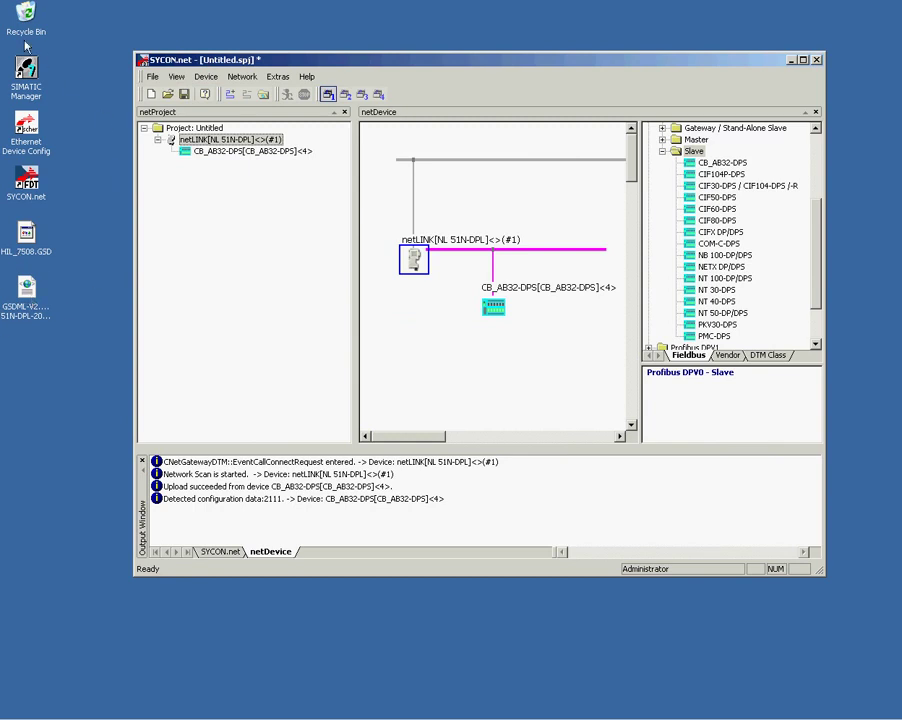
Step: Download the configuration to the netLINK NL 51N-DPL and disconnect from the device
left_click(414, 265)
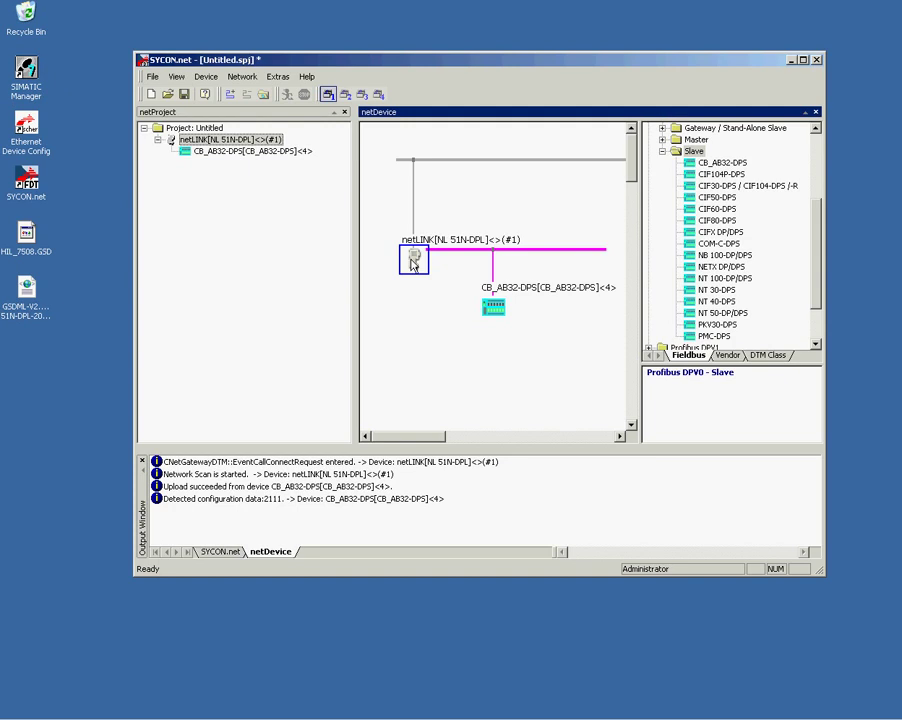
right_click(413, 263)
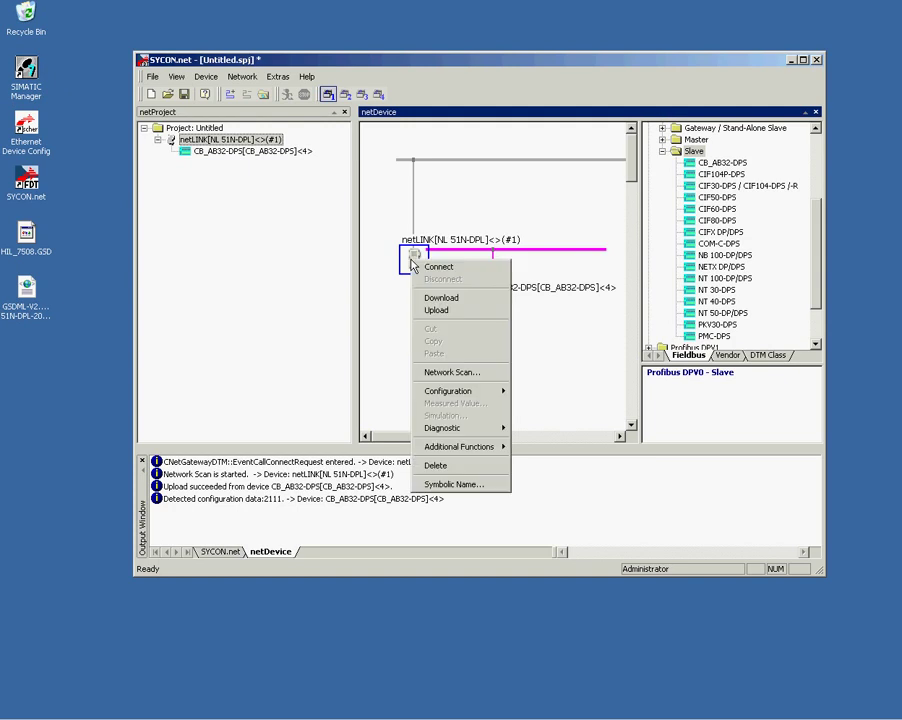
left_click(442, 298)
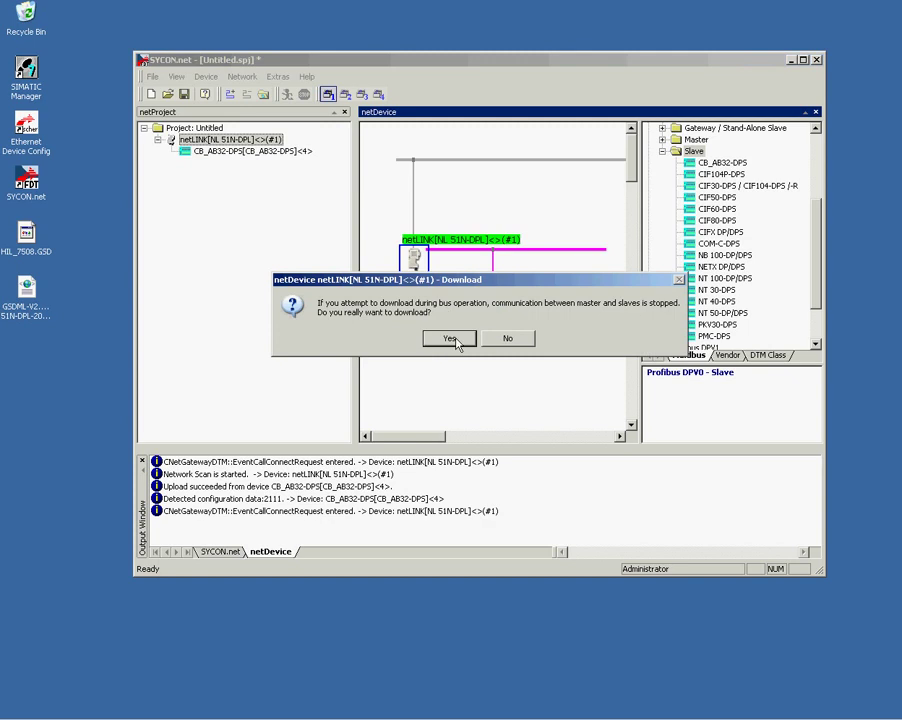
left_click(455, 340)
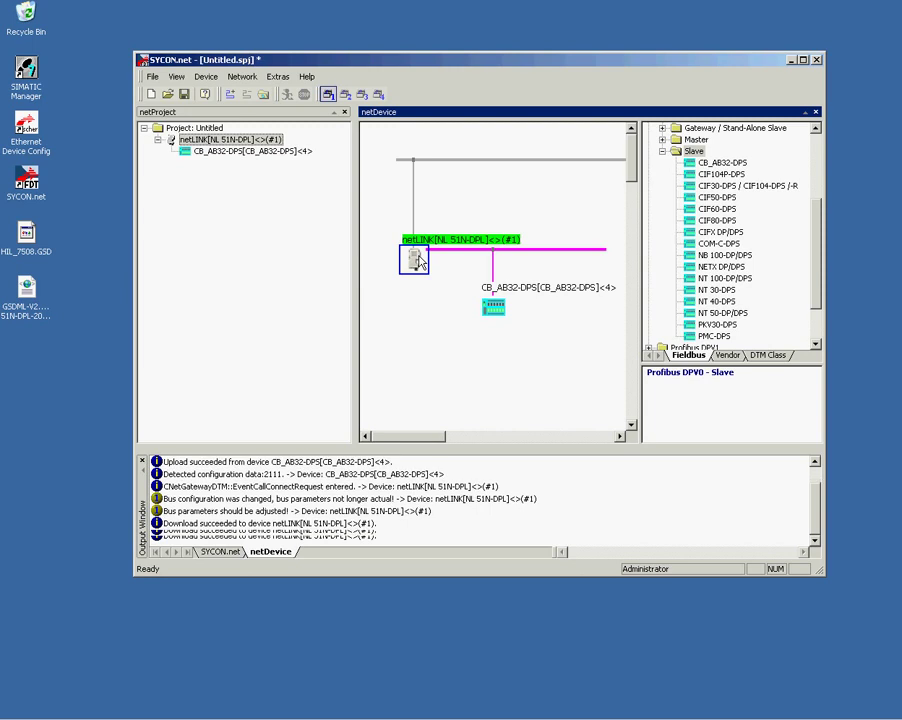
right_click(420, 260)
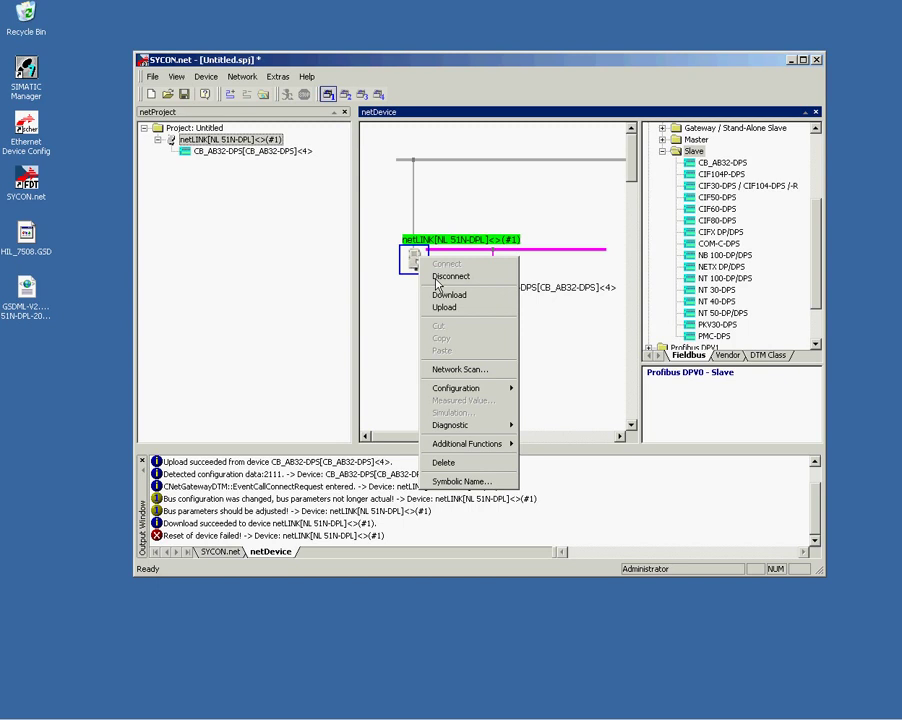
left_click(436, 285)
Step: Save the project as netLINK PROXY in My Documents and close SYCON.net
left_click(152, 76)
left_click(185, 163)
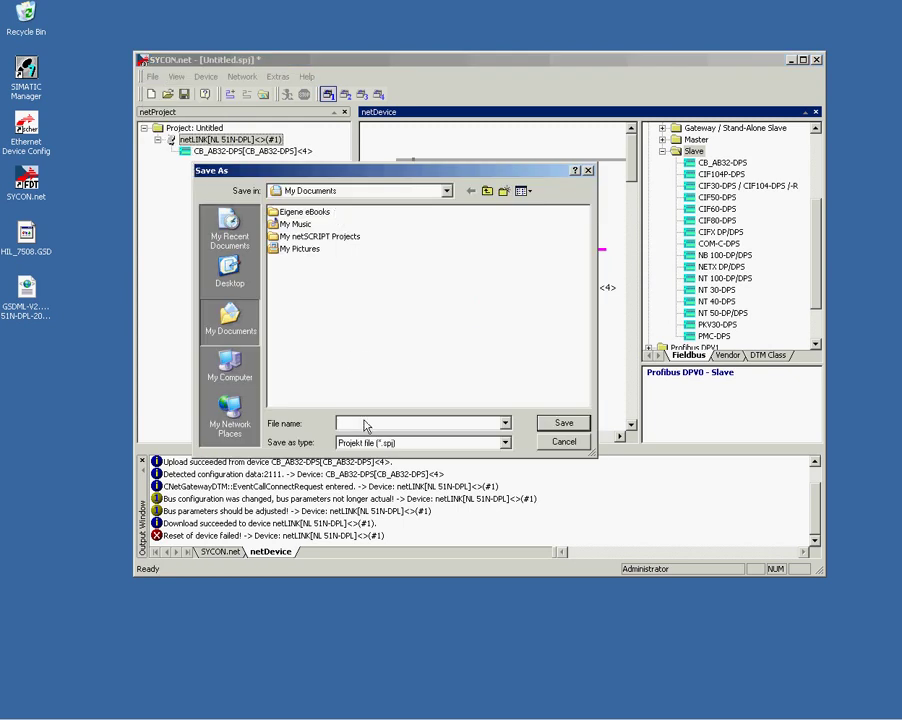
type("netLINK PROXY")
key("Return")
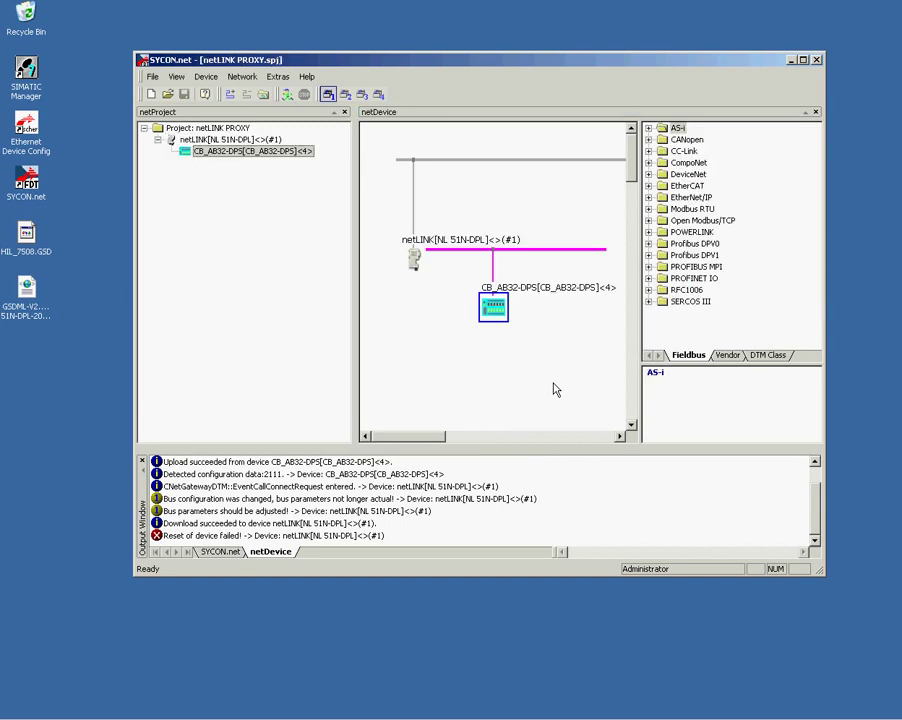
left_click(817, 60)
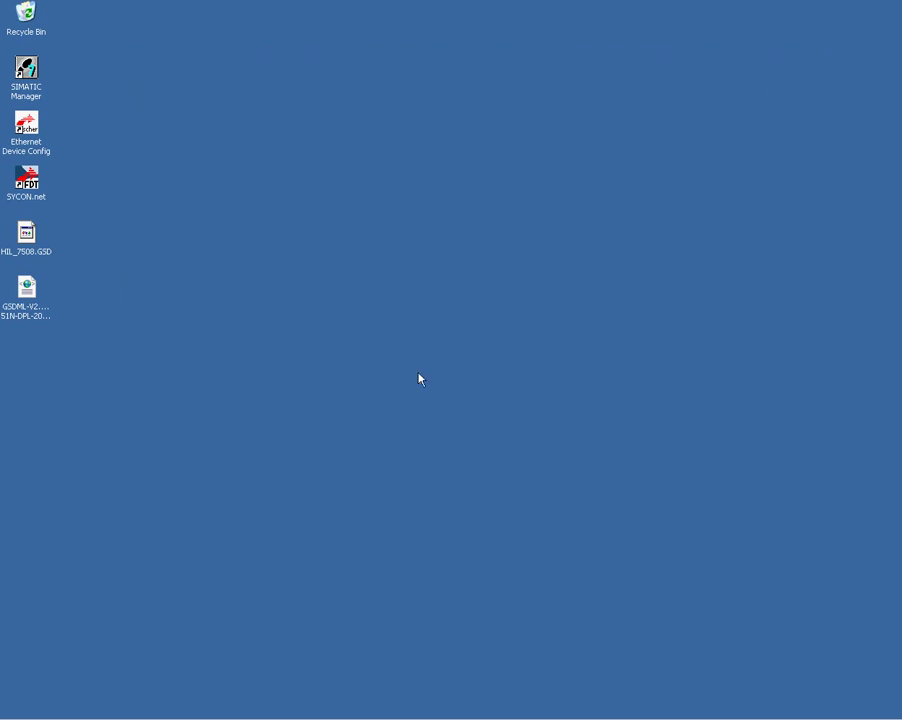
Step: Search for online devices in Ethernet Device Configuration to check the netLINK's IP address, and close the tool
double_click(27, 126)
left_click(514, 488)
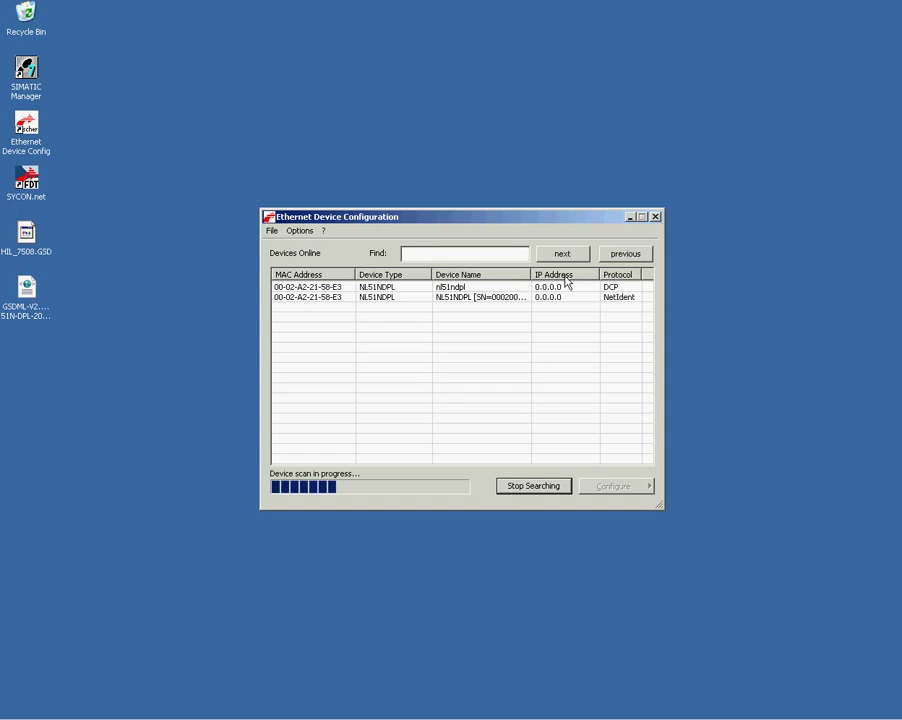
left_click(539, 487)
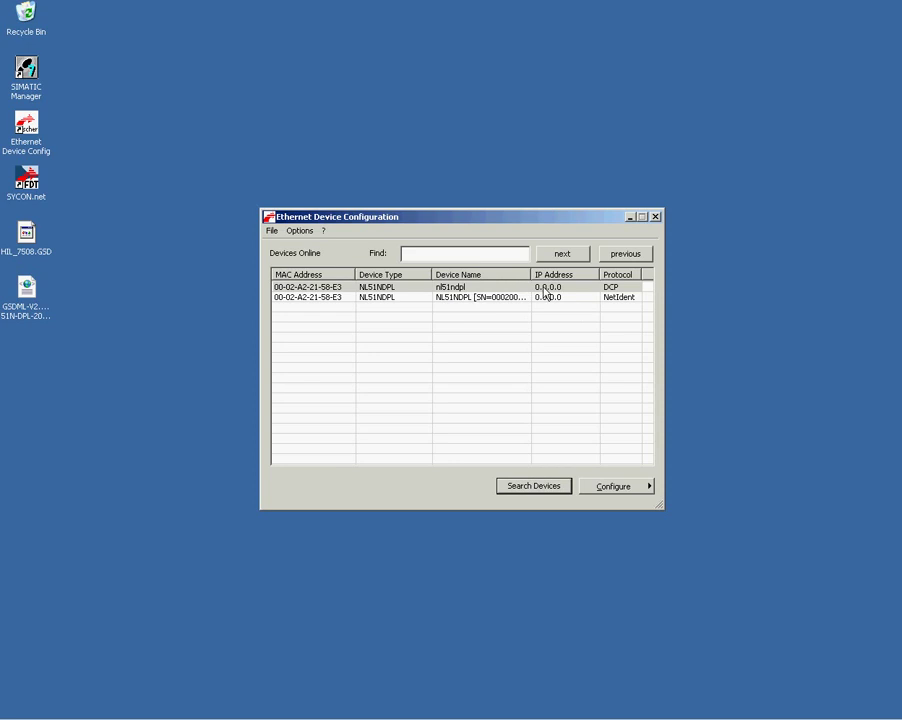
left_click(657, 217)
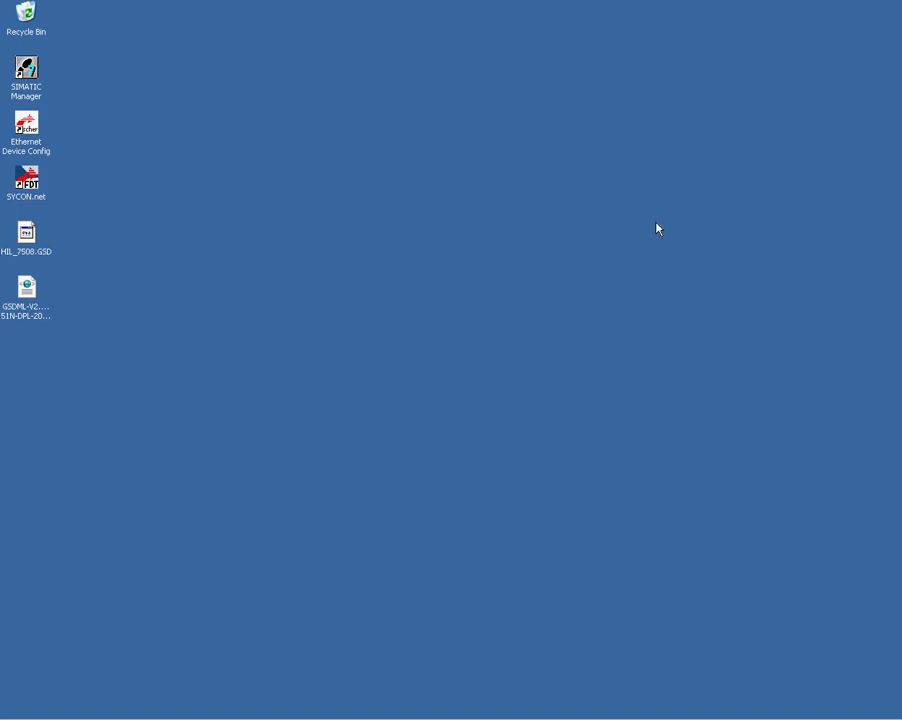
Step: Start SIMATIC Manager and open the hardware configuration of the SIMATIC 300 station in the netLINK PROXY S7-317 project
left_click(28, 88)
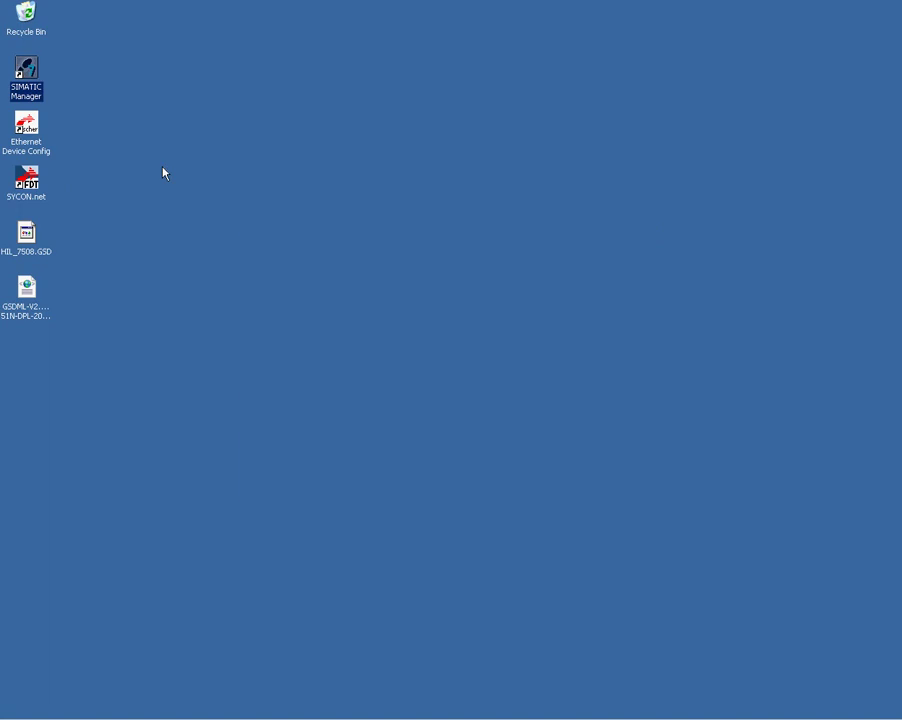
key("Return")
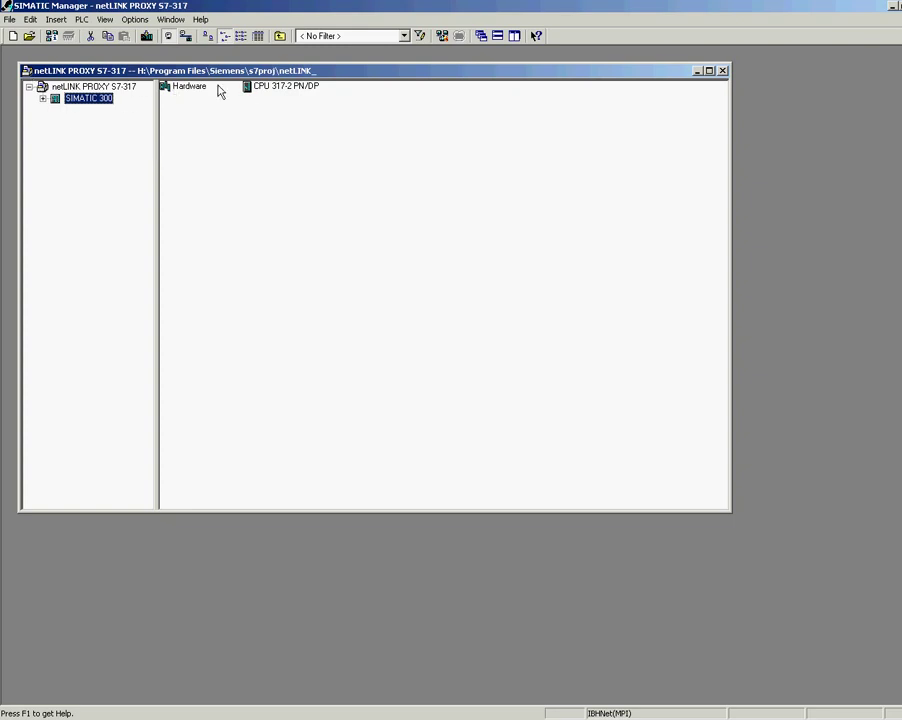
left_click(97, 101)
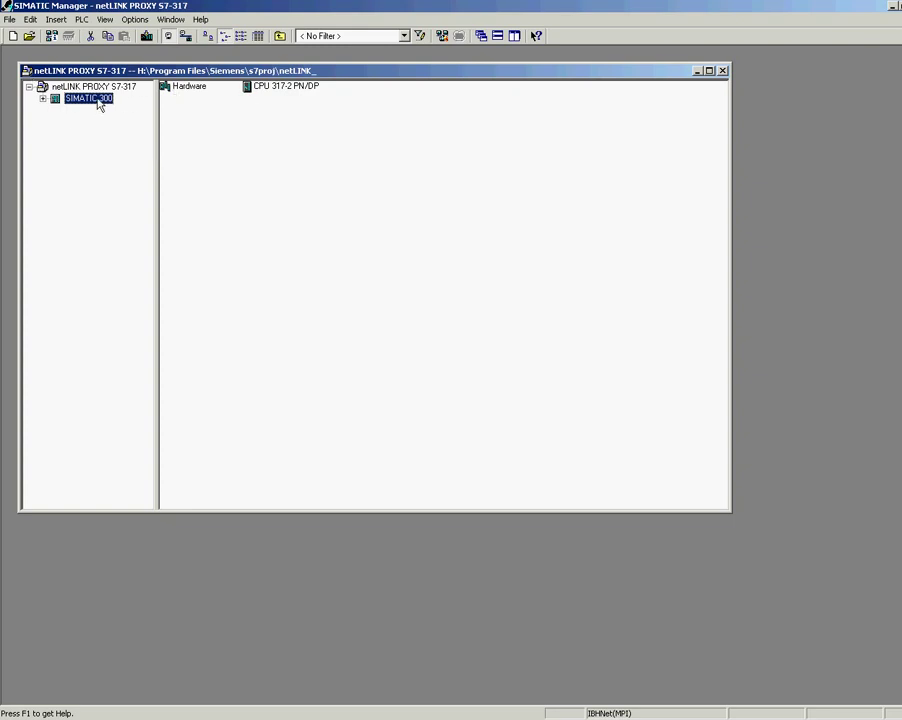
left_click(186, 90)
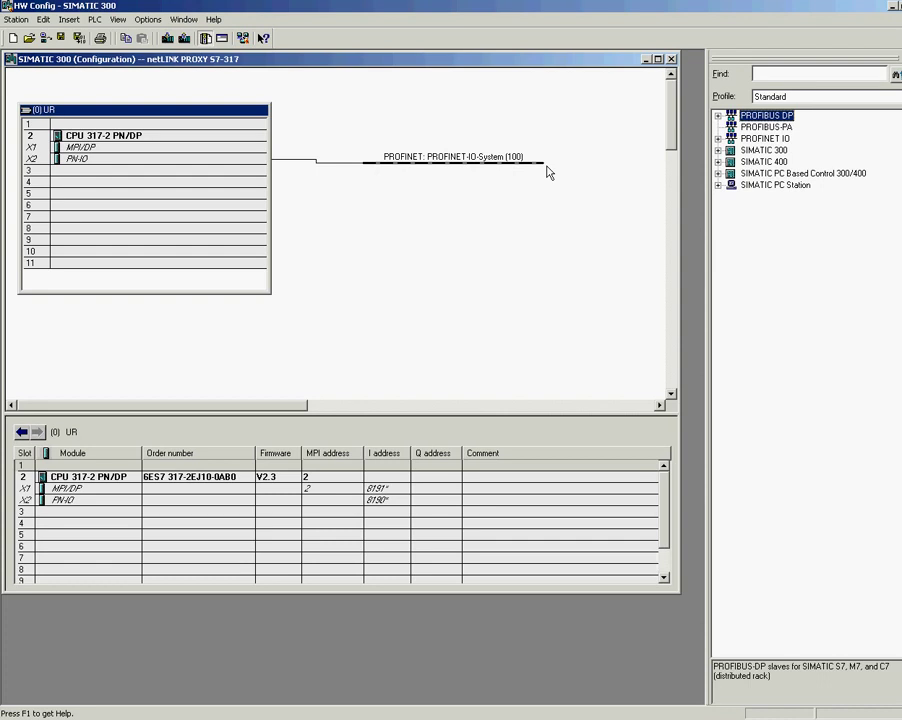
Step: Set the Desktop as the source directory for installing GSD files
left_click(718, 138)
left_click(782, 151)
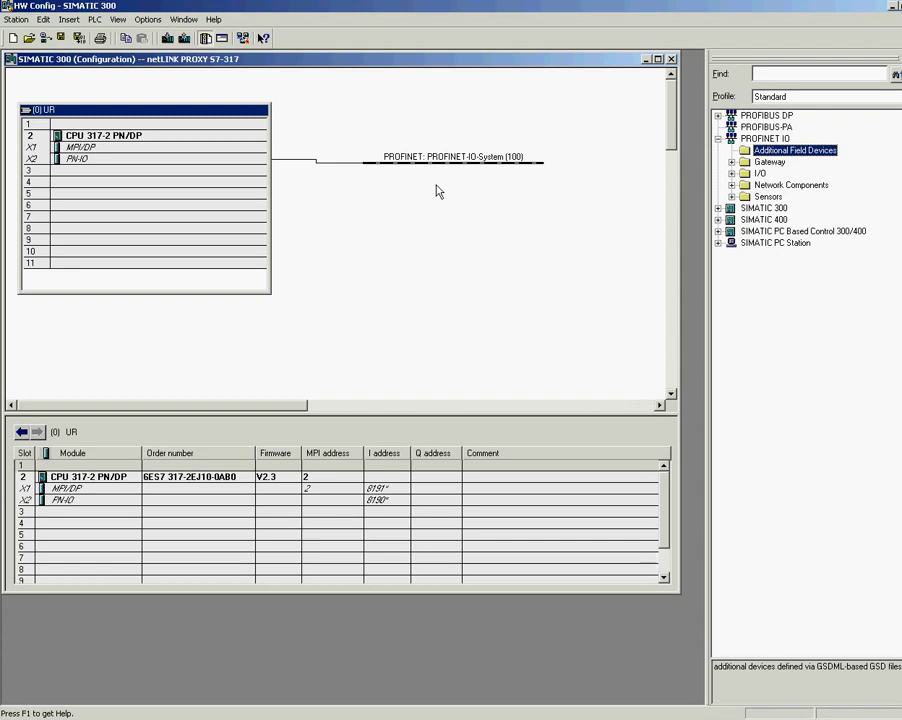
left_click(147, 20)
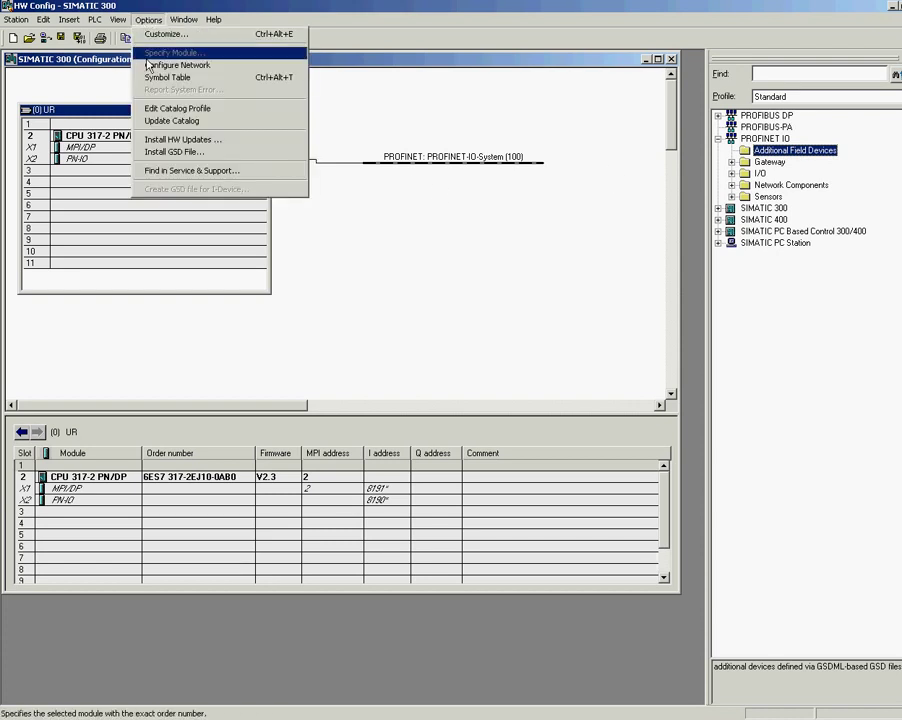
left_click(175, 152)
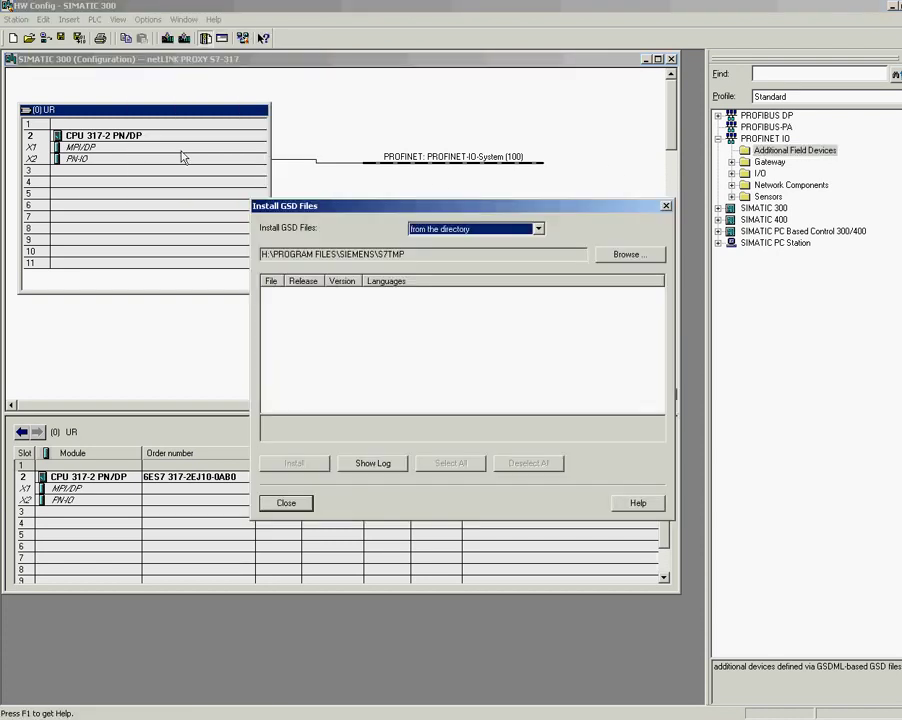
left_click(618, 254)
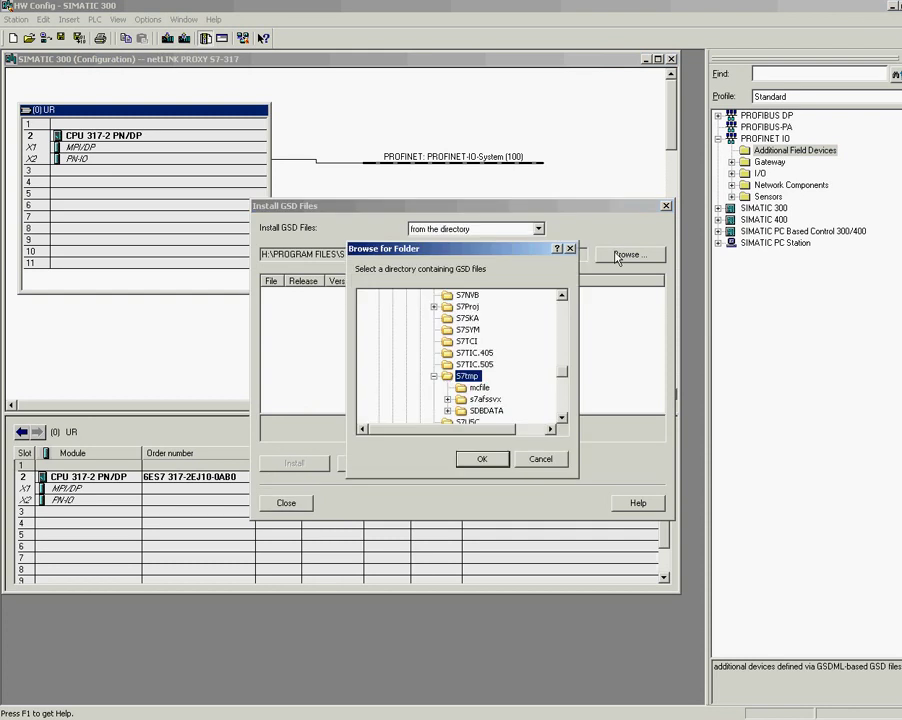
scroll(565, 318, "up", 10)
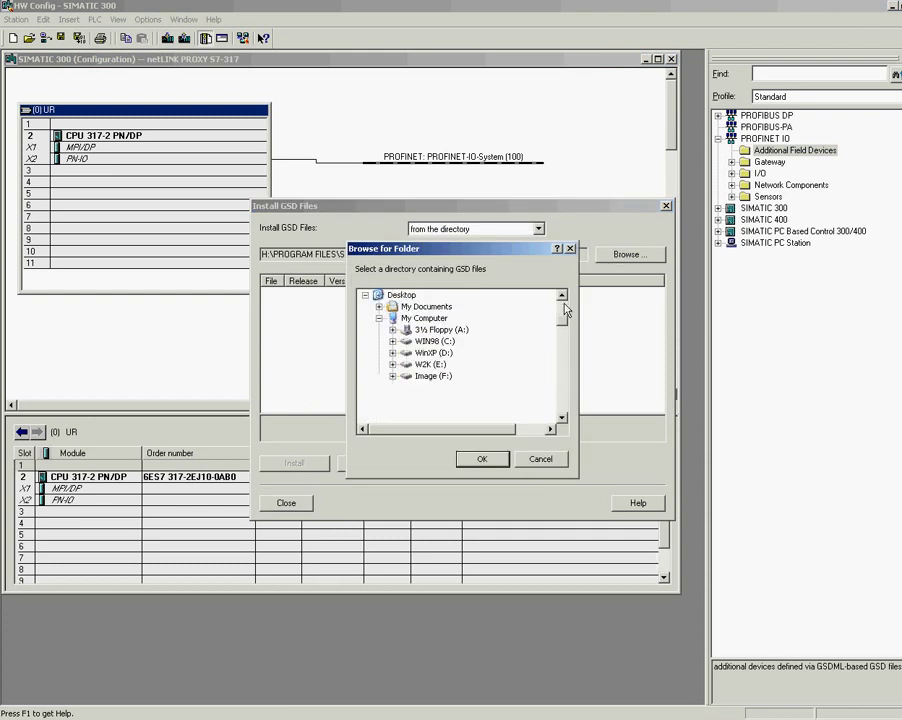
left_click(380, 295)
left_click(467, 459)
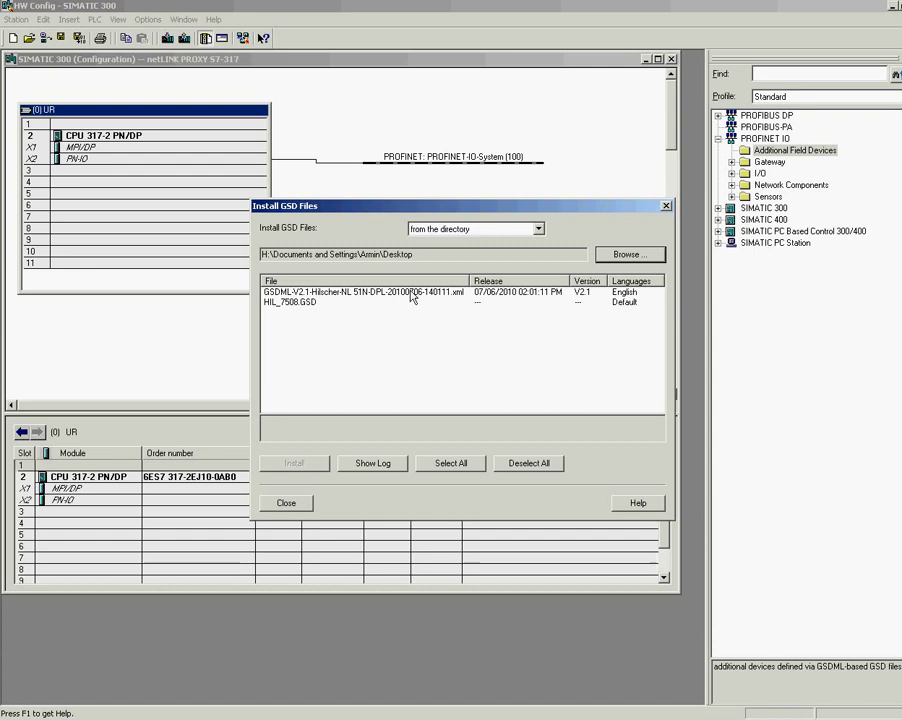
Step: Install the file GSDML-V2.1-Hilscher-NL 51N-DPL-20100706-140111.xml and close the GSD installation dialog
left_click(412, 293)
left_click(290, 466)
left_click(376, 403)
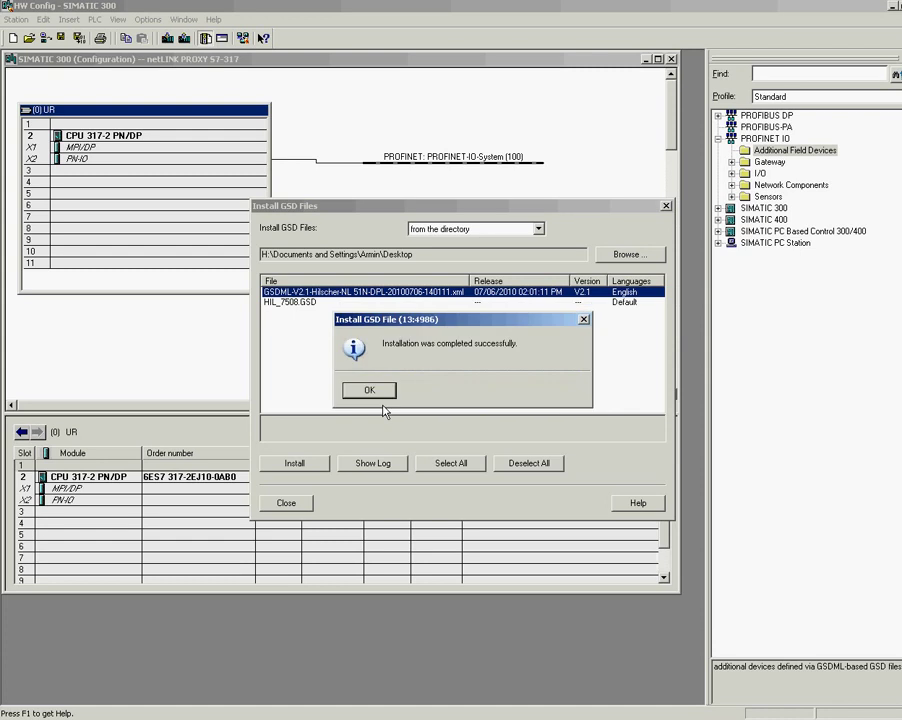
left_click(370, 390)
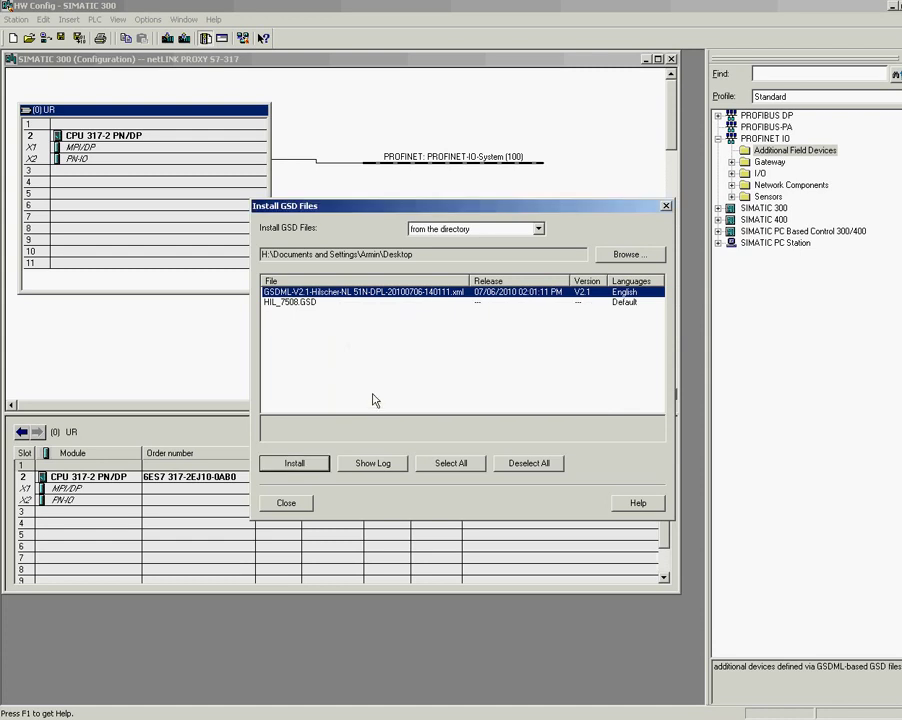
left_click(287, 503)
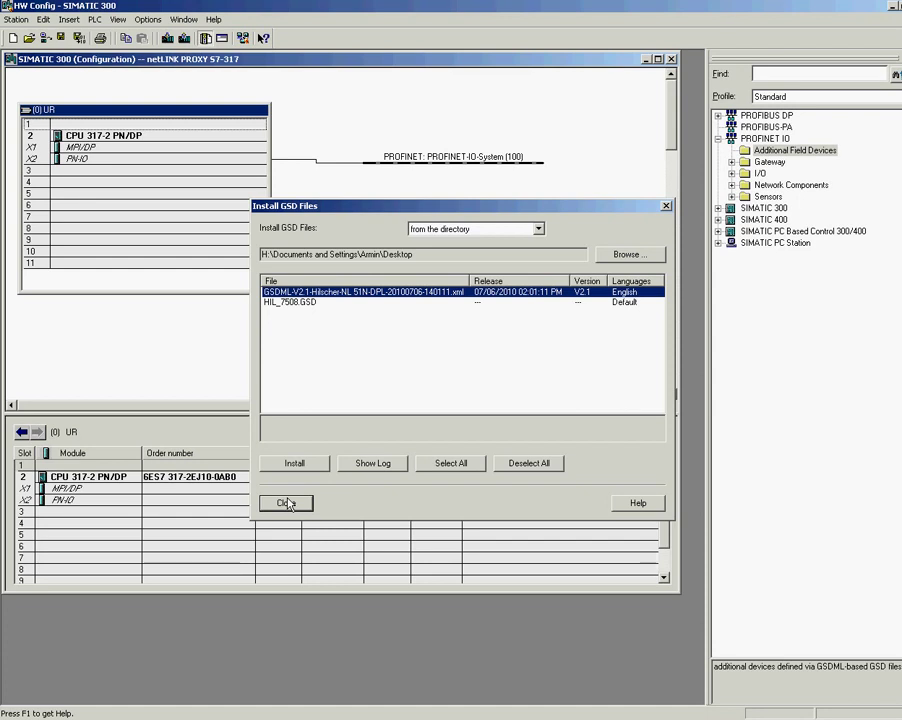
left_click(287, 503)
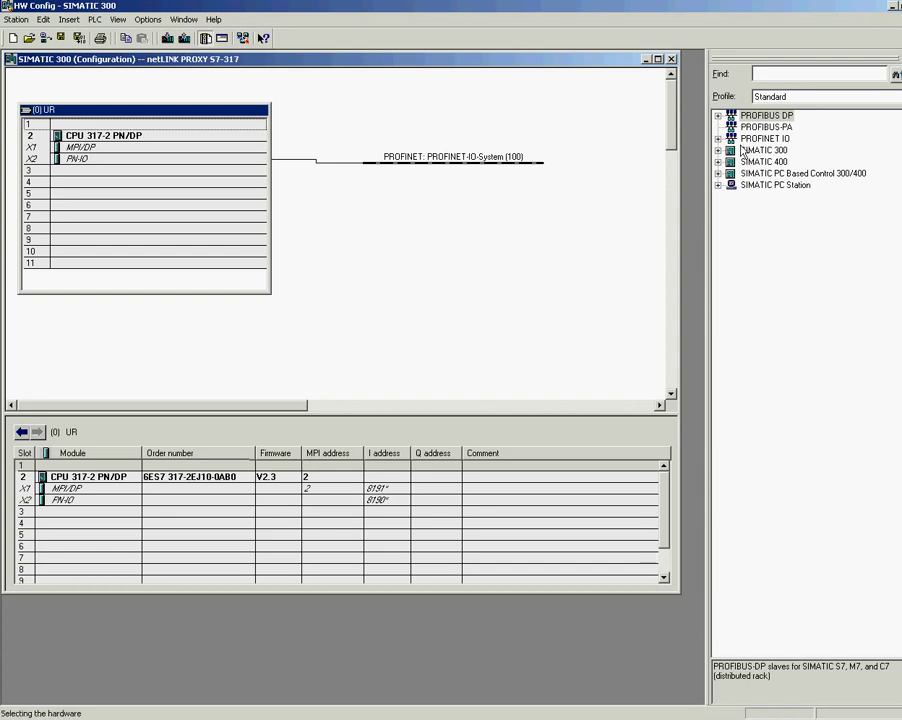
Step: Add the NL 51N-DPL from the NL51NDPL gateway devices under PROFINET IO's Additional Field Devices to the PROFINET-IO-System (100)
left_click(718, 138)
left_click(732, 150)
left_click(745, 162)
left_click(759, 173)
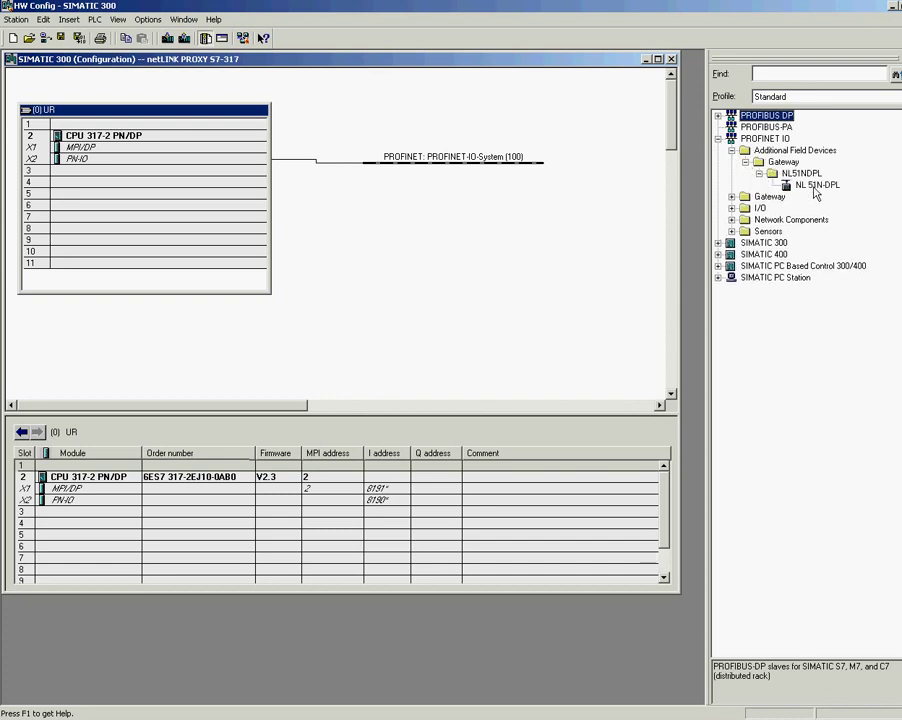
left_click(813, 186)
left_click_drag(813, 186, 447, 233)
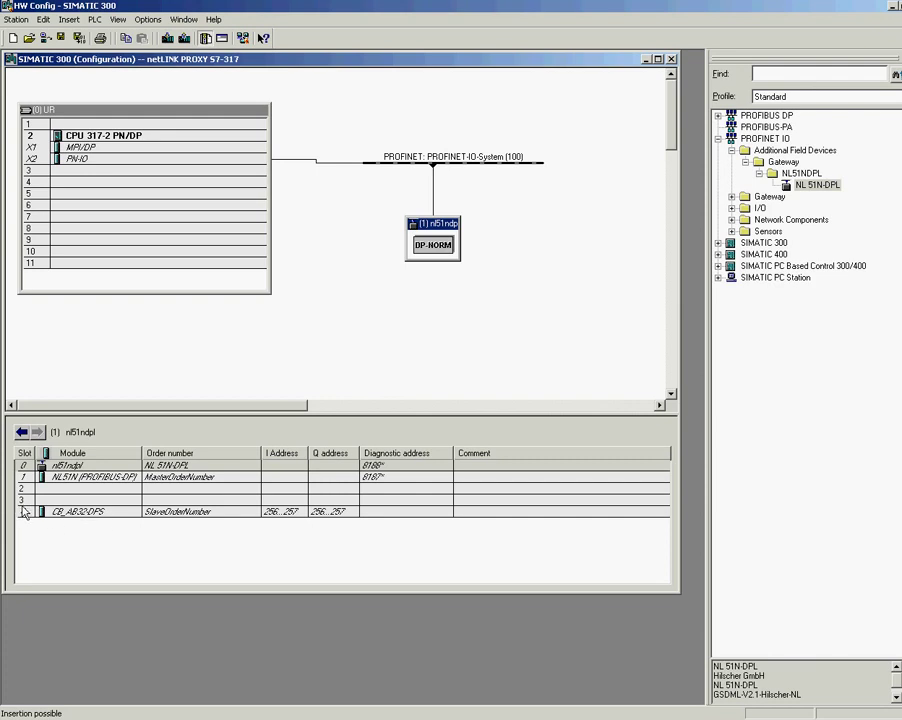
Step: Download the hardware configuration to the CPU 317-2 PN/DP and restart the module
left_click(116, 121)
key("ctrl+l")
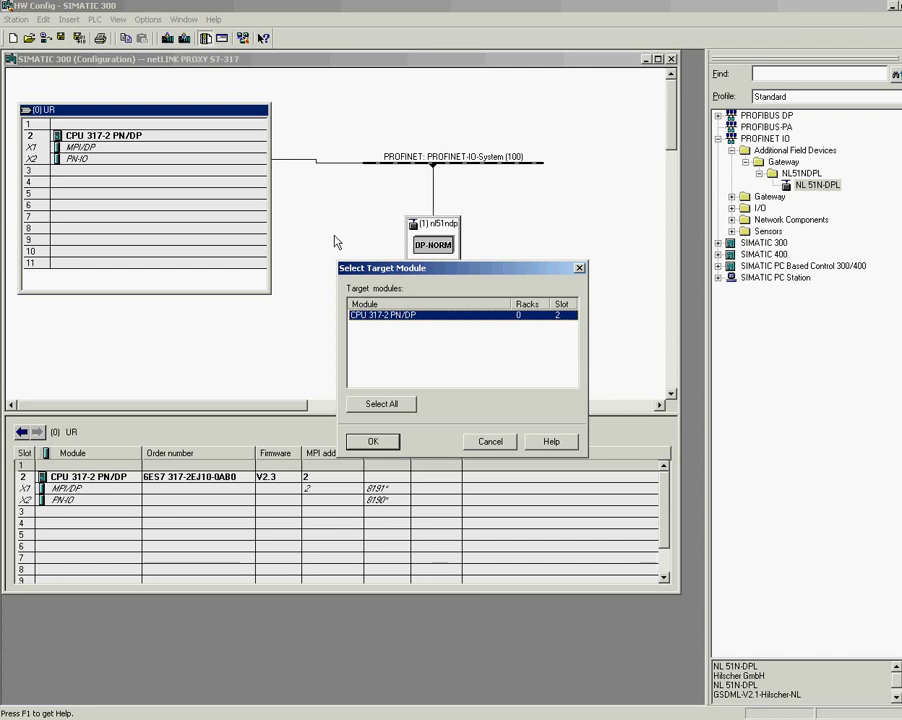
left_click(372, 441)
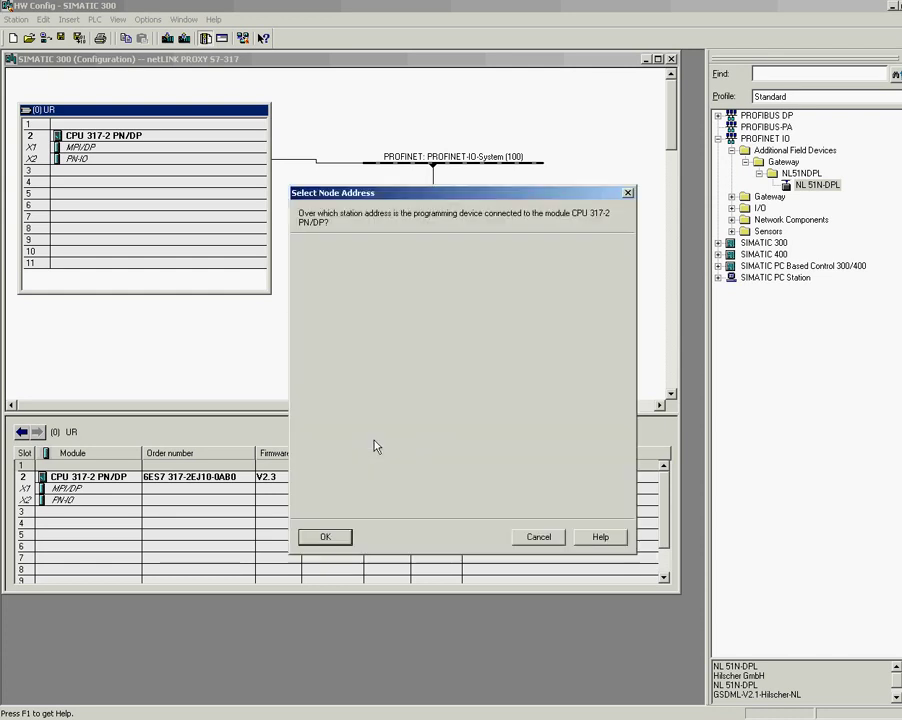
left_click(330, 536)
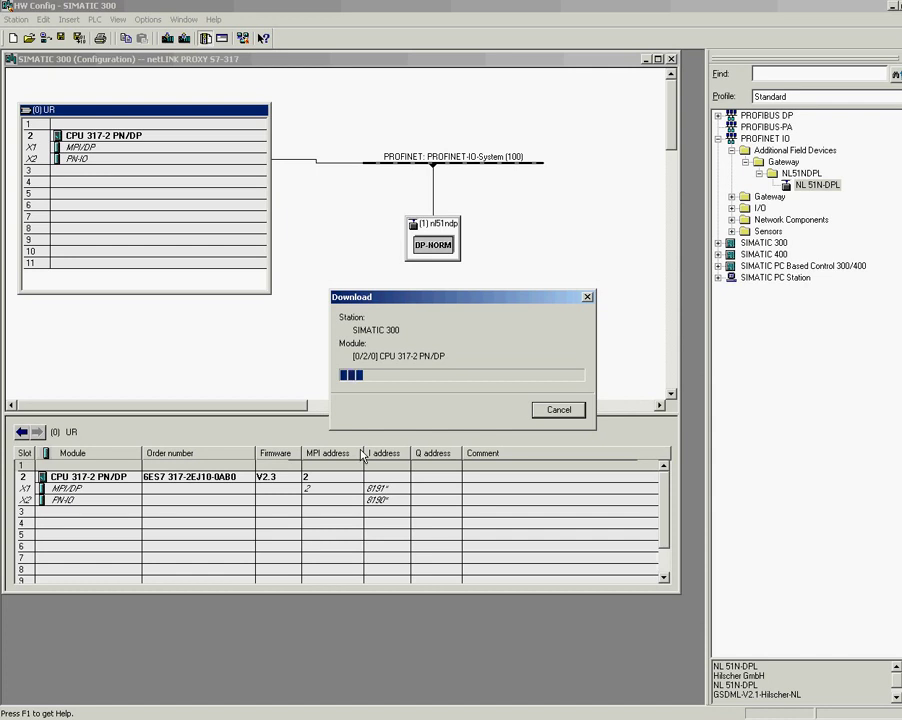
left_click(369, 437)
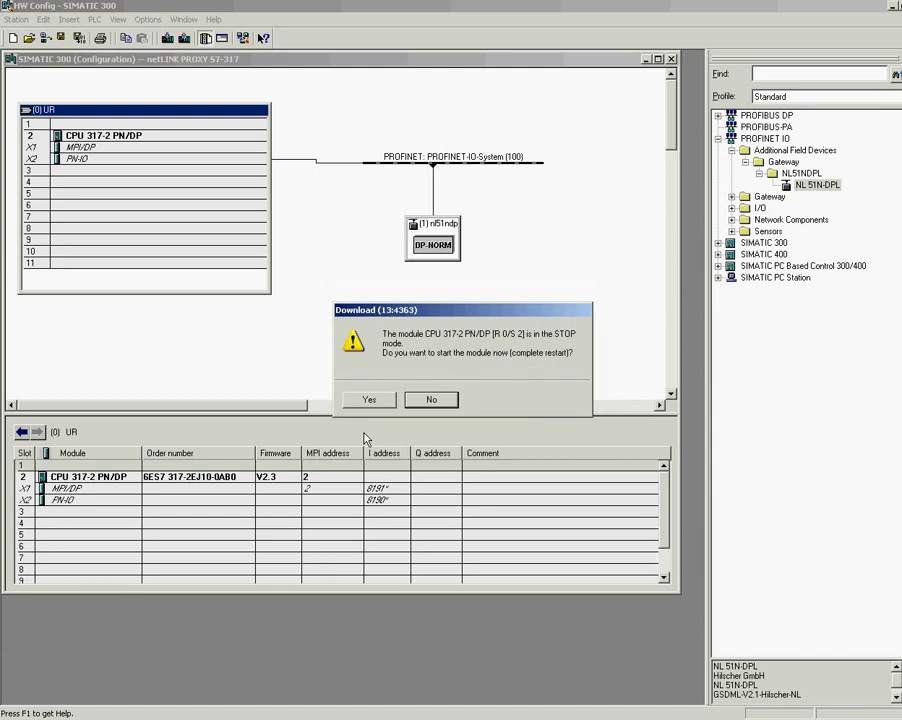
left_click(376, 404)
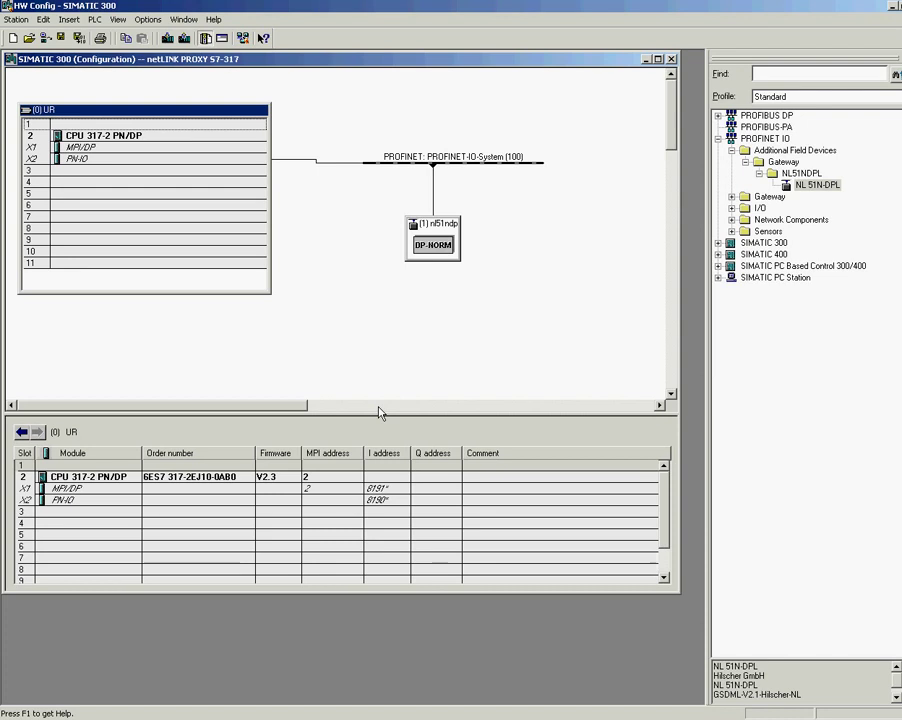
Step: Open Monitor/Modify for the CB_AB32-DPS slave in slot 4 of the nl51ndpl, storing the changes, and start monitoring its values
left_click(452, 234)
left_click(300, 514)
right_click(299, 517)
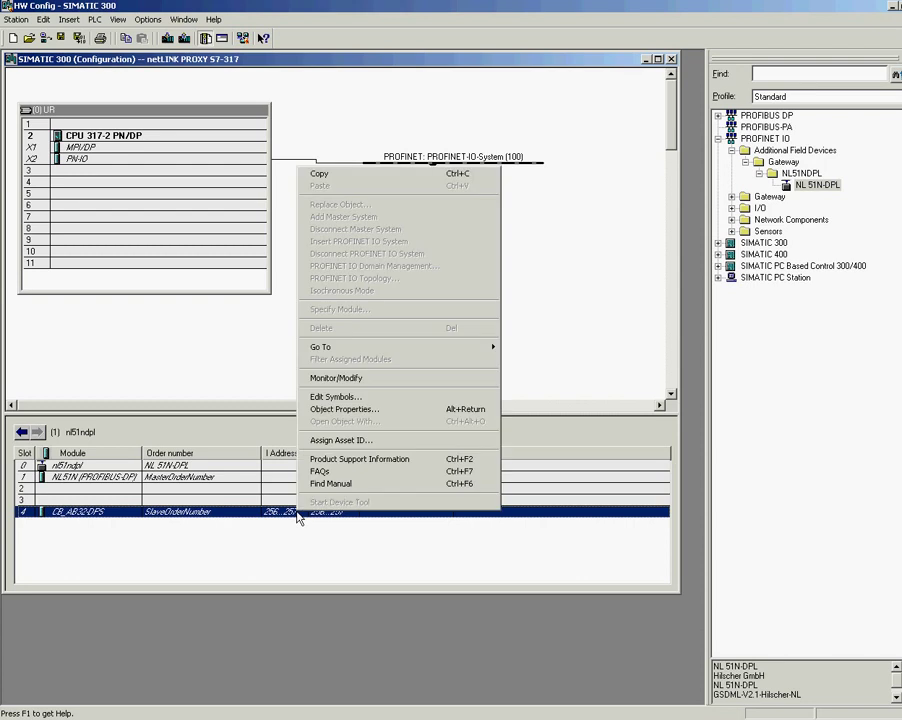
left_click(340, 378)
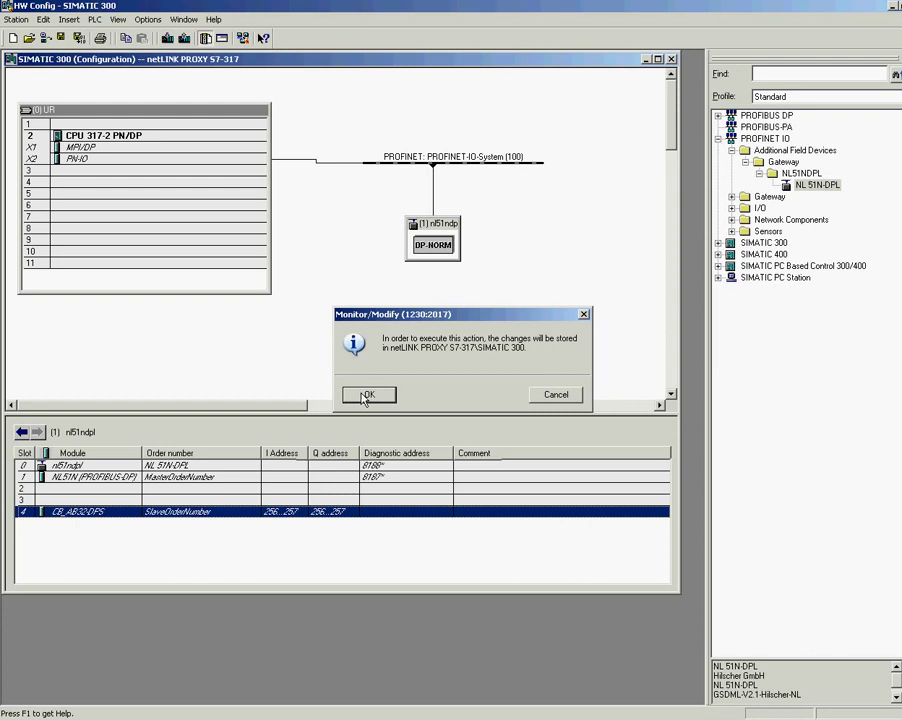
left_click(366, 395)
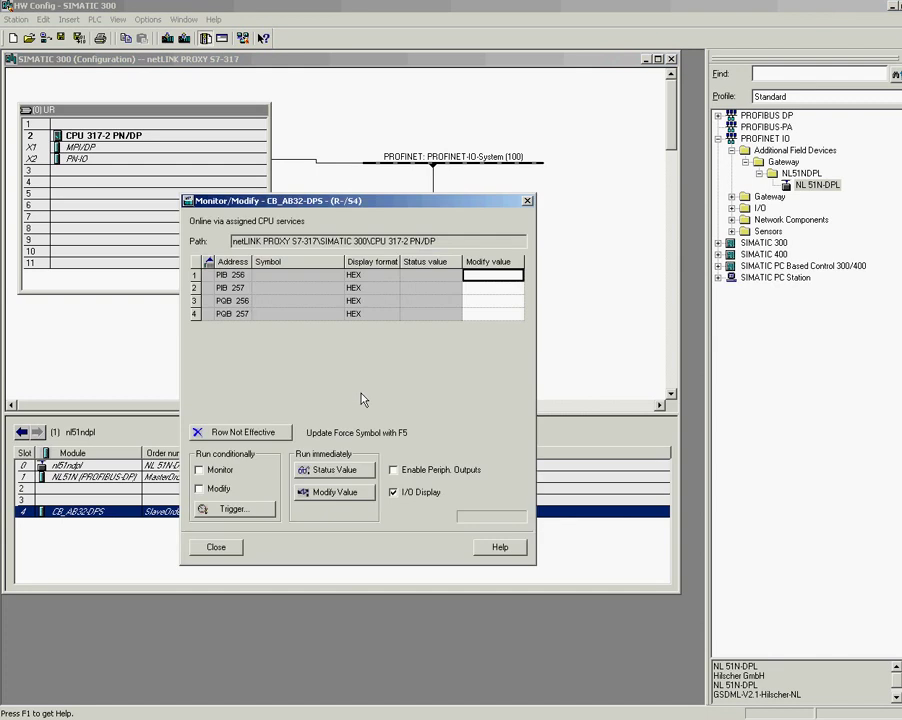
left_click(198, 471)
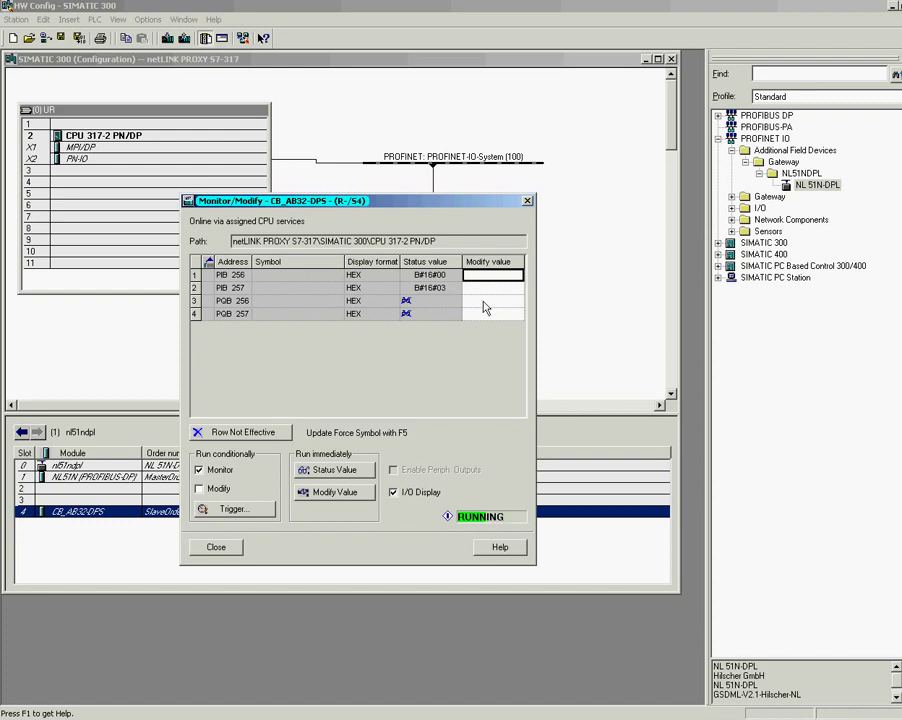
Step: Enter B#16#FF as the modify value of output byte PQB 256 and close Monitor/Modify
left_click(488, 301)
type("255")
key("Return")
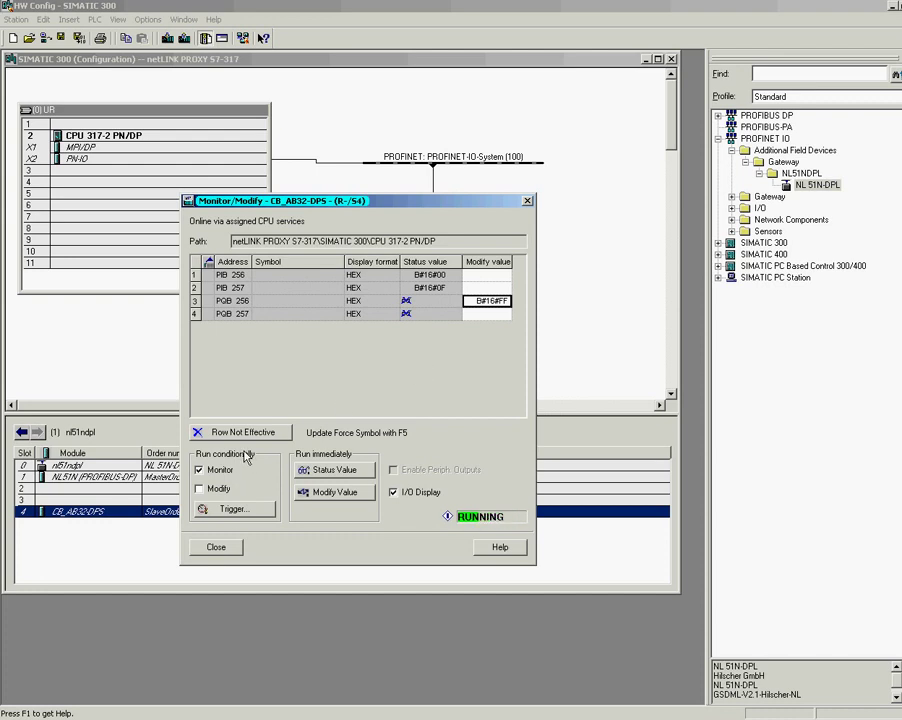
left_click(208, 551)
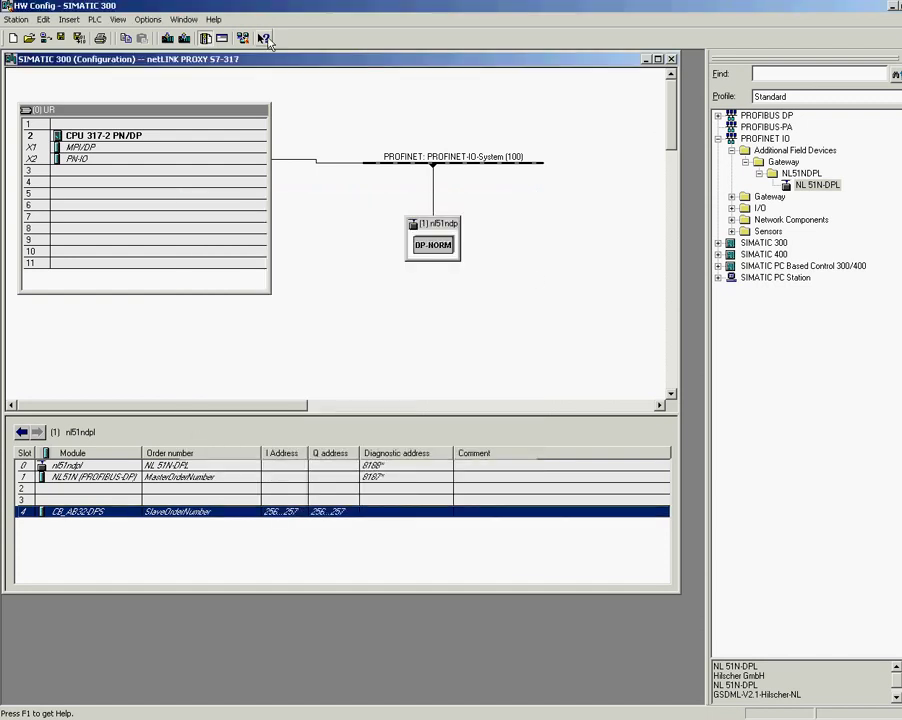